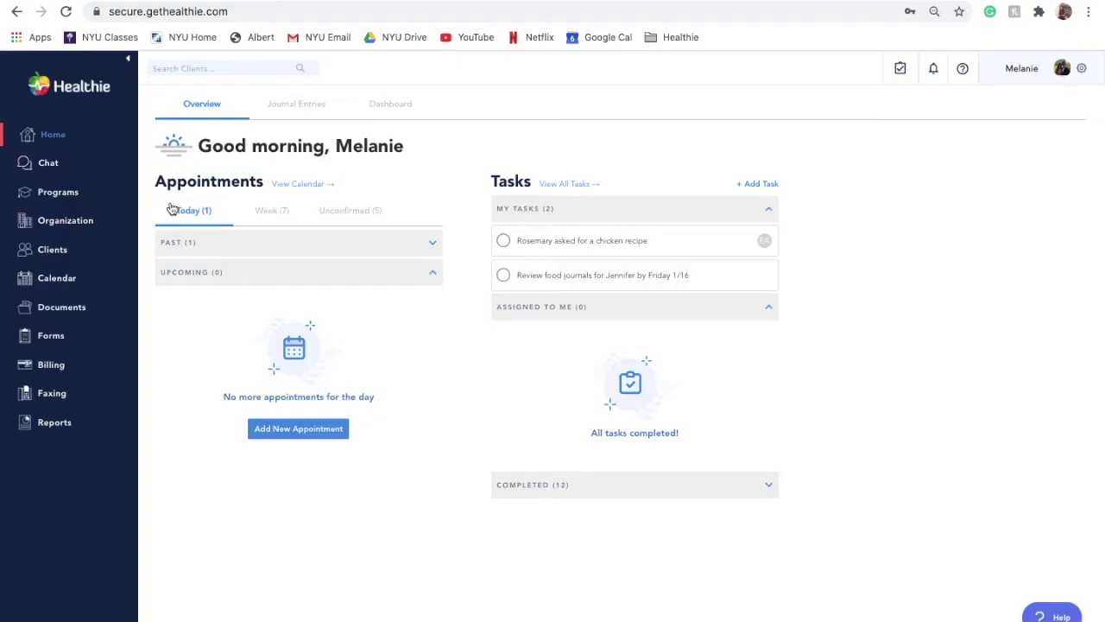
# Step: Search the active clients for the demo client by name and open her empty Care Plans tab
pyautogui.click(54, 250)
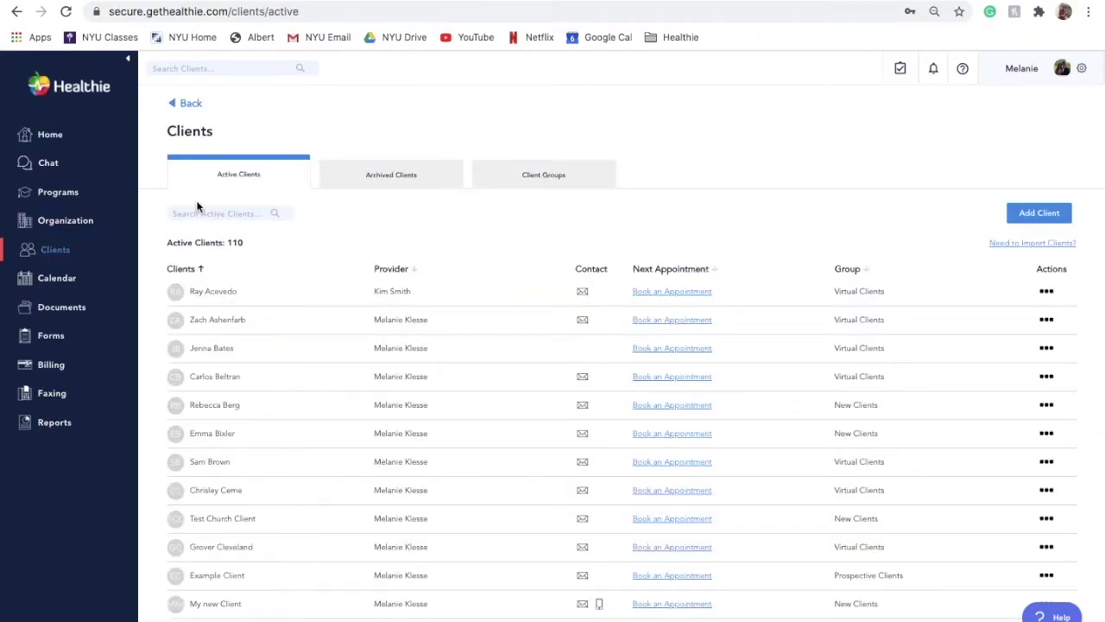
pyautogui.click(216, 212)
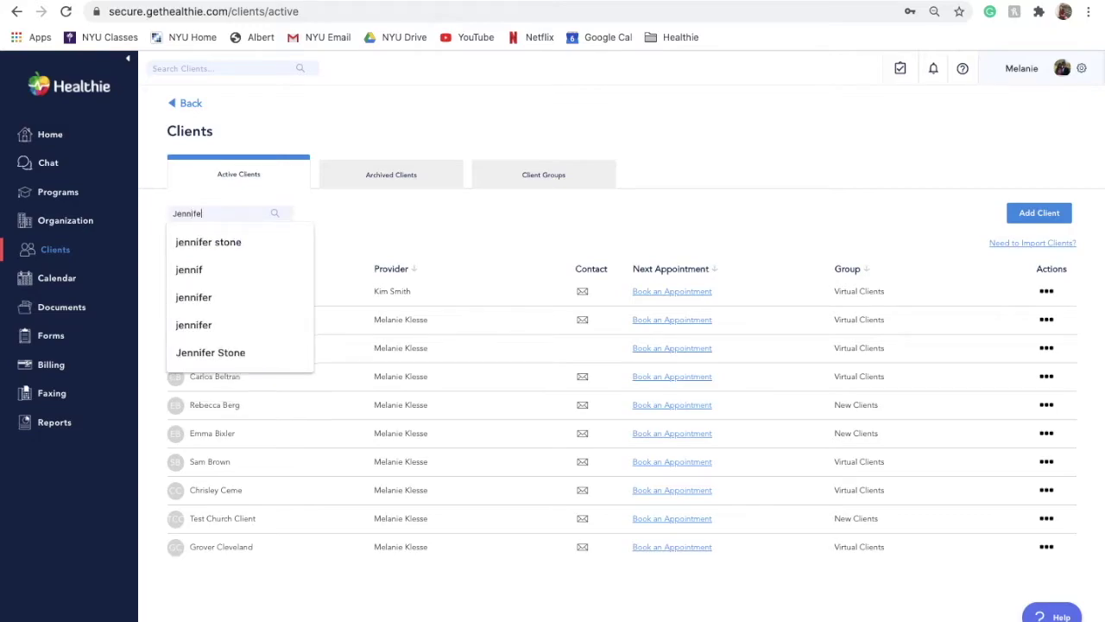
pyautogui.press('Return')
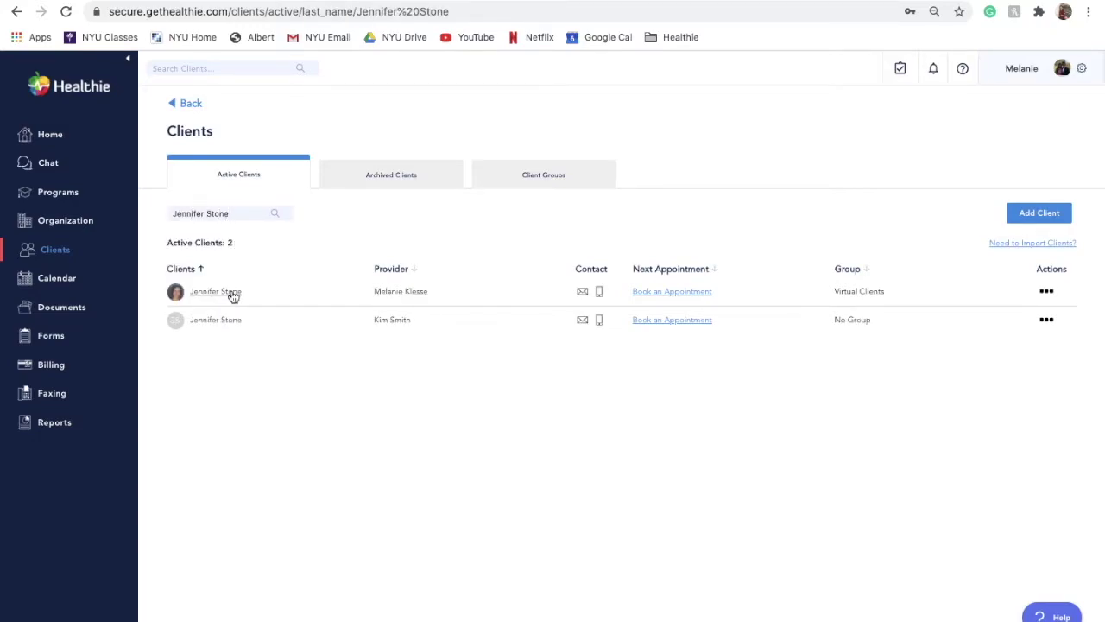
pyautogui.click(232, 293)
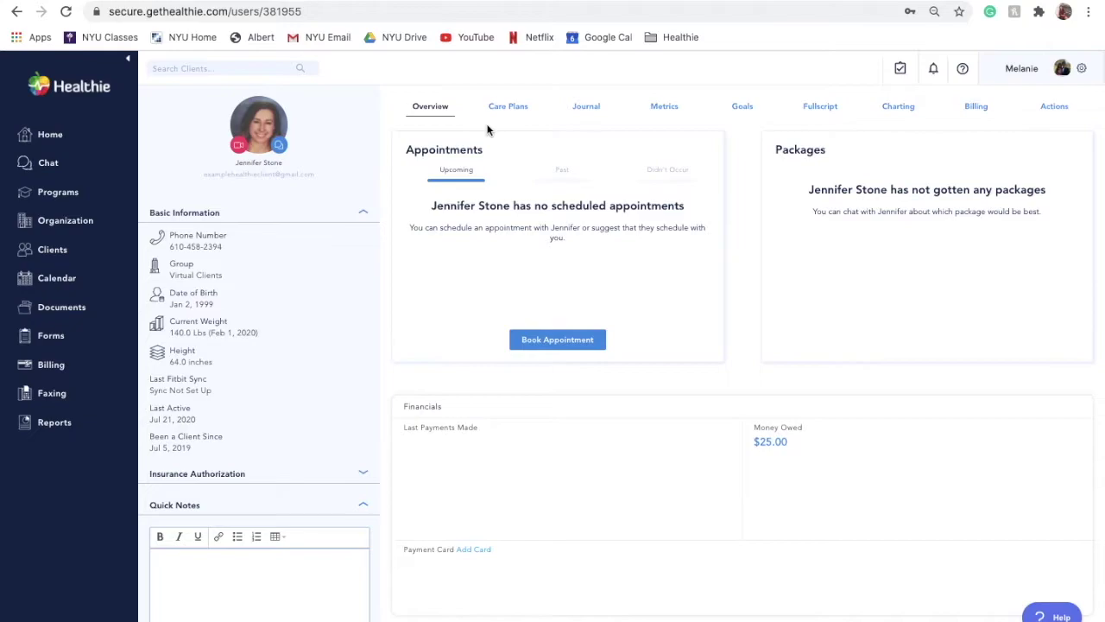
pyautogui.click(510, 106)
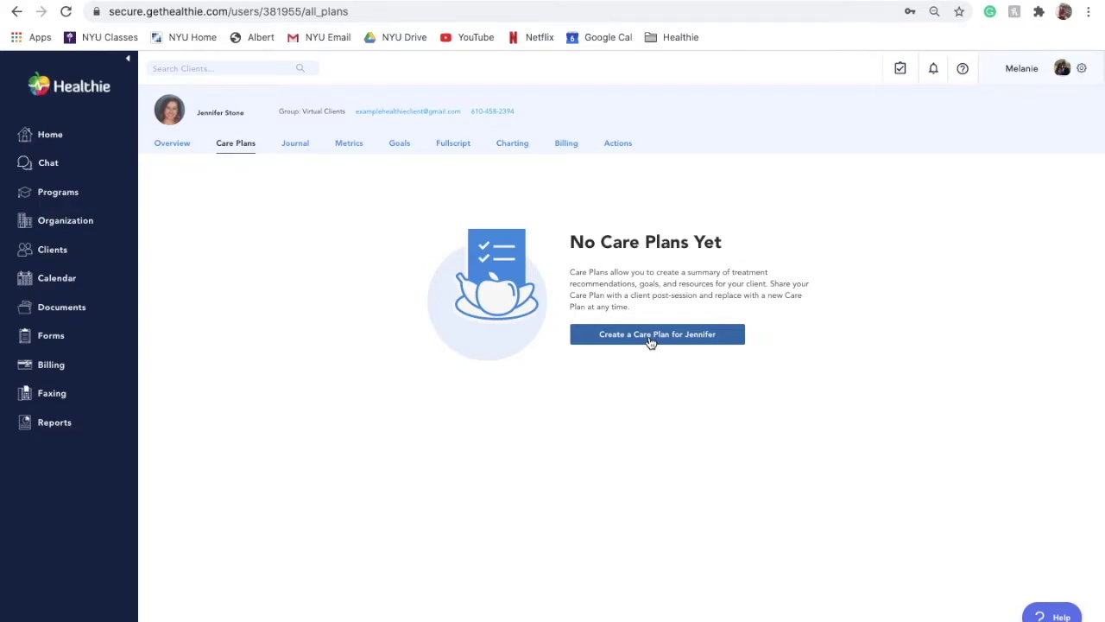
# Step: Start a care plan named 'Example Care Plan' with the description 'Add description here'
pyautogui.click(650, 339)
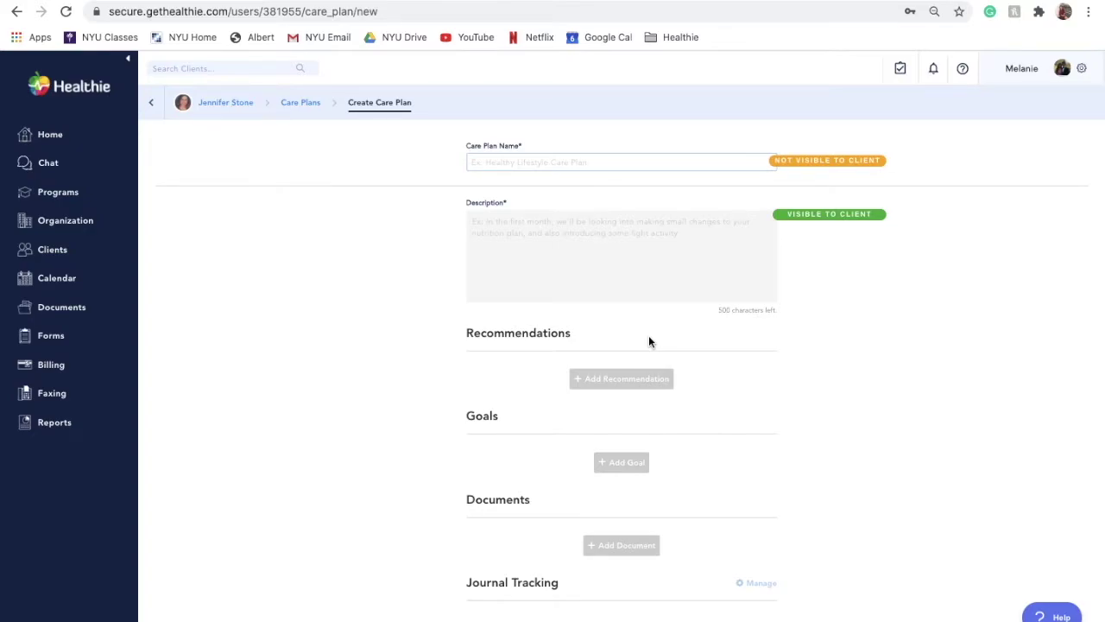
pyautogui.click(561, 162)
pyautogui.write('Ex')
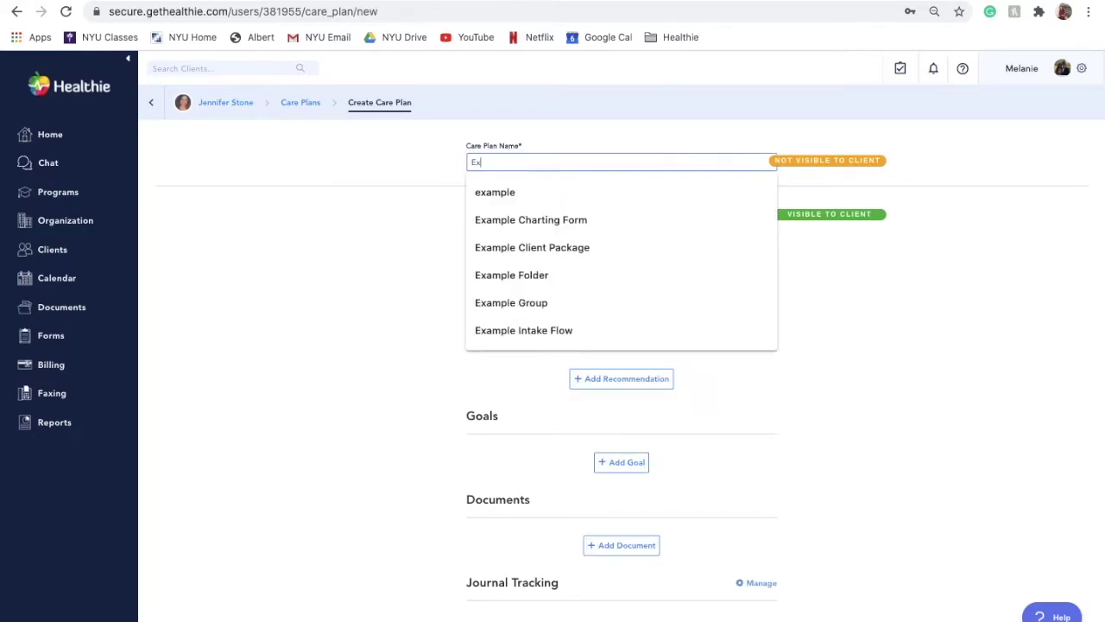
pyautogui.write('ample Care Plan')
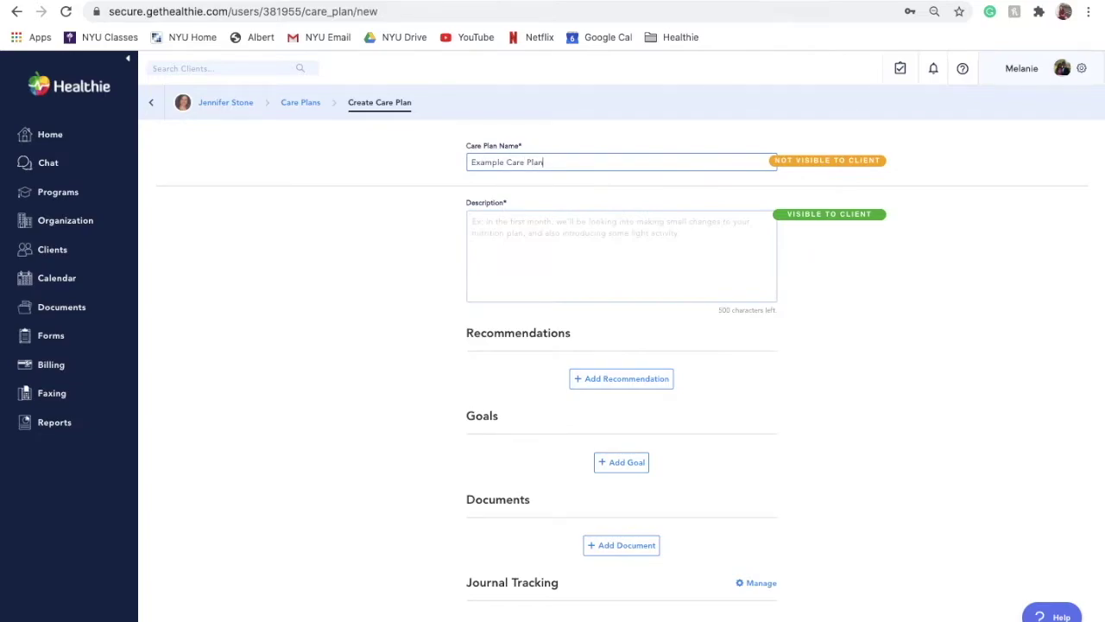
pyautogui.click(566, 232)
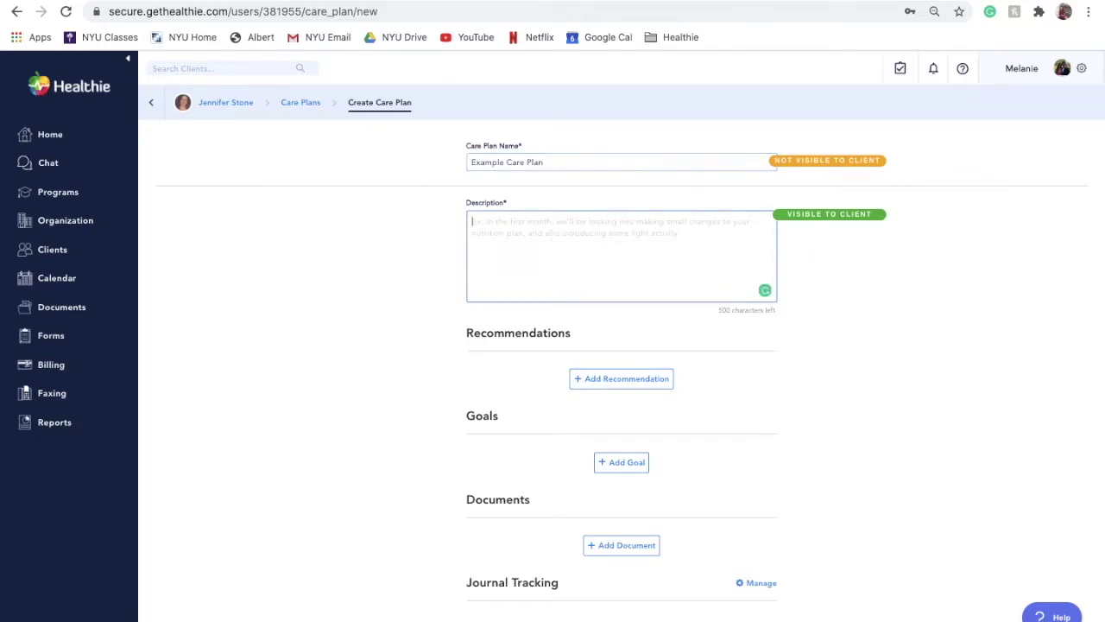
pyautogui.write('Add description here.')
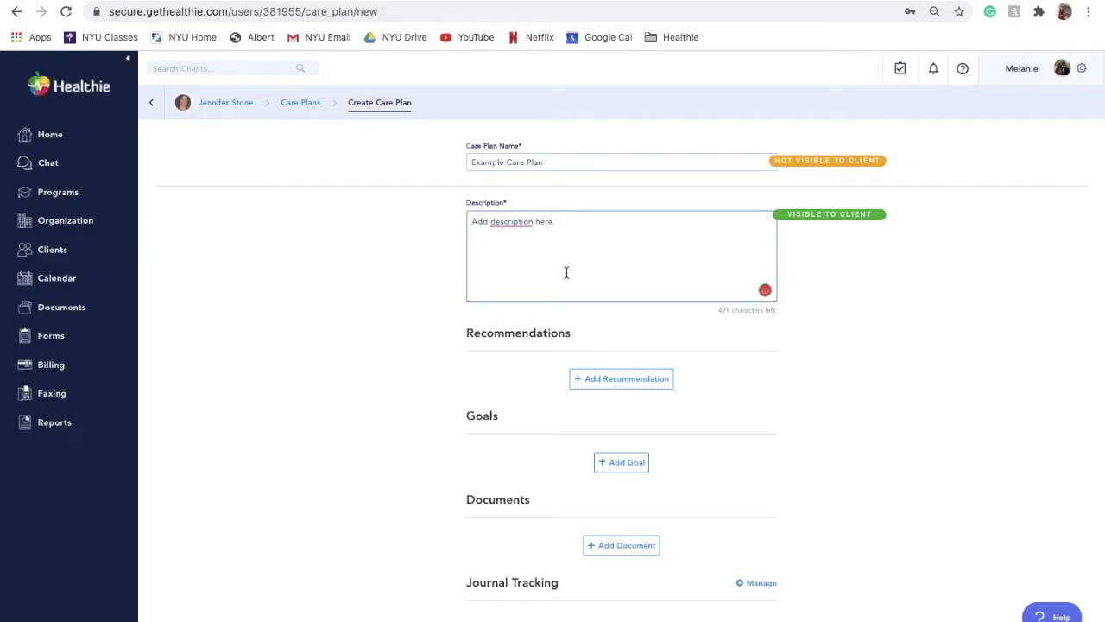
pyautogui.scroll(-1, 692, 280)
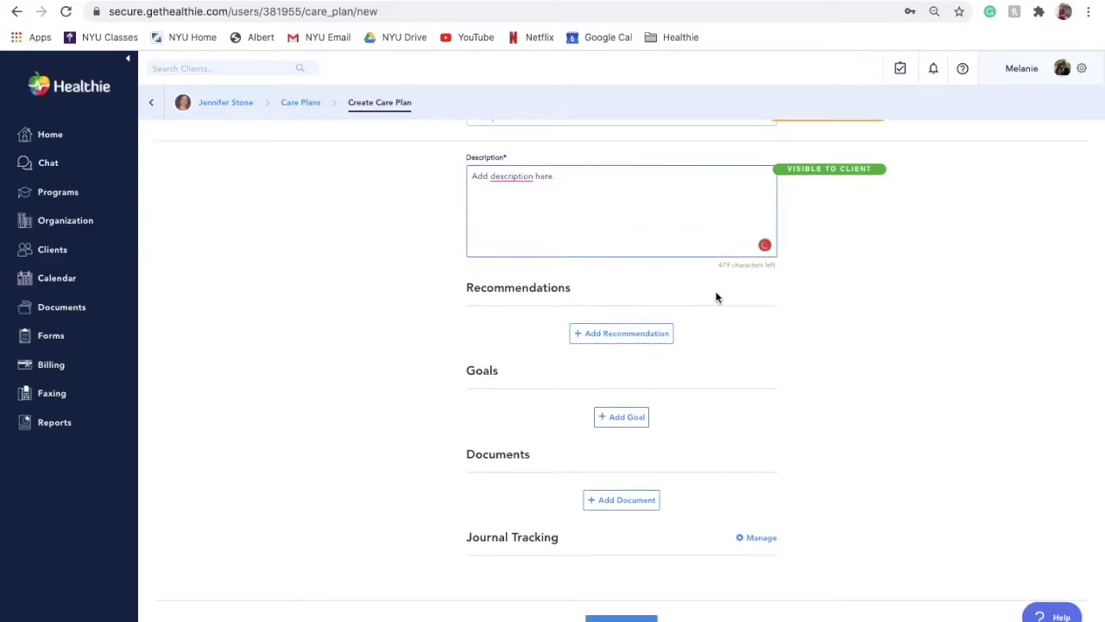
pyautogui.scroll(-1, 716, 296)
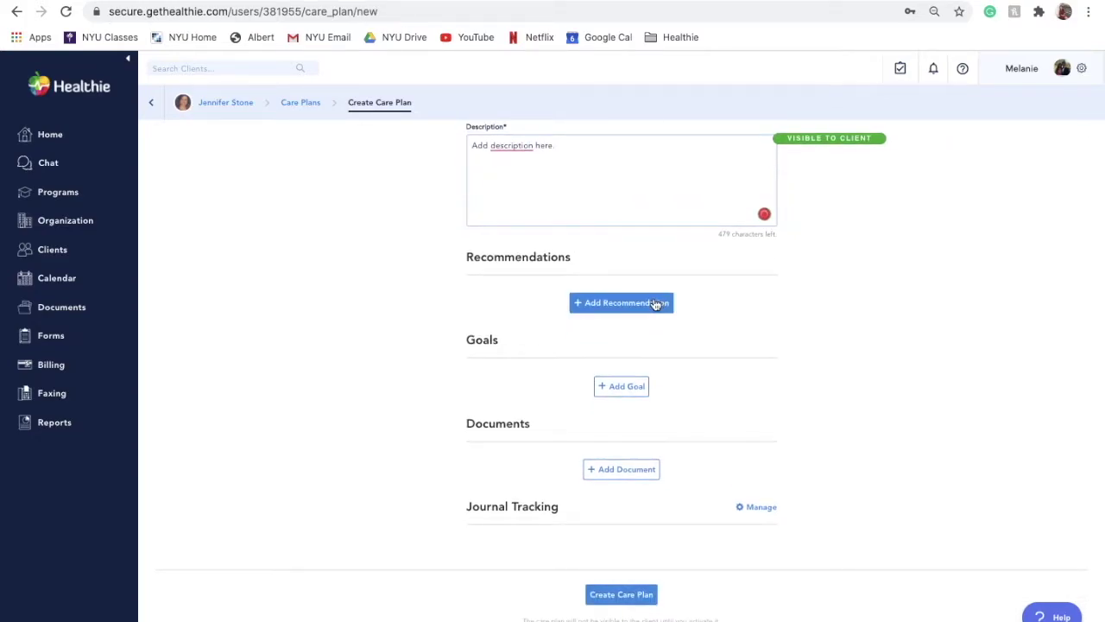
pyautogui.click(653, 302)
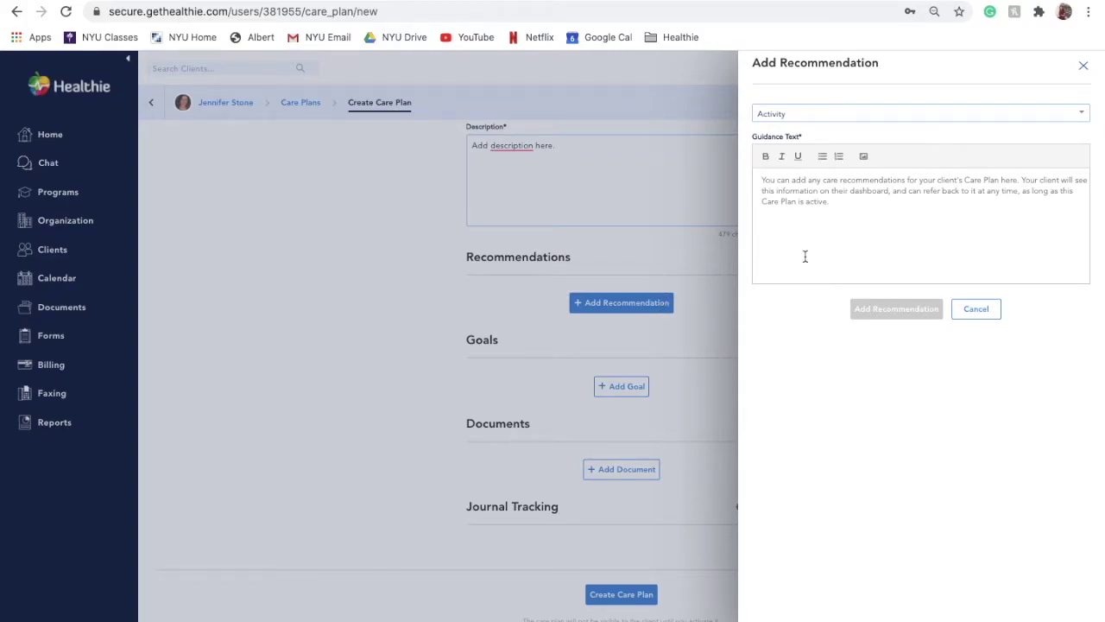
# Step: Add an Activity recommendation with the guidance 'Add activity recommendations.'
pyautogui.click(797, 116)
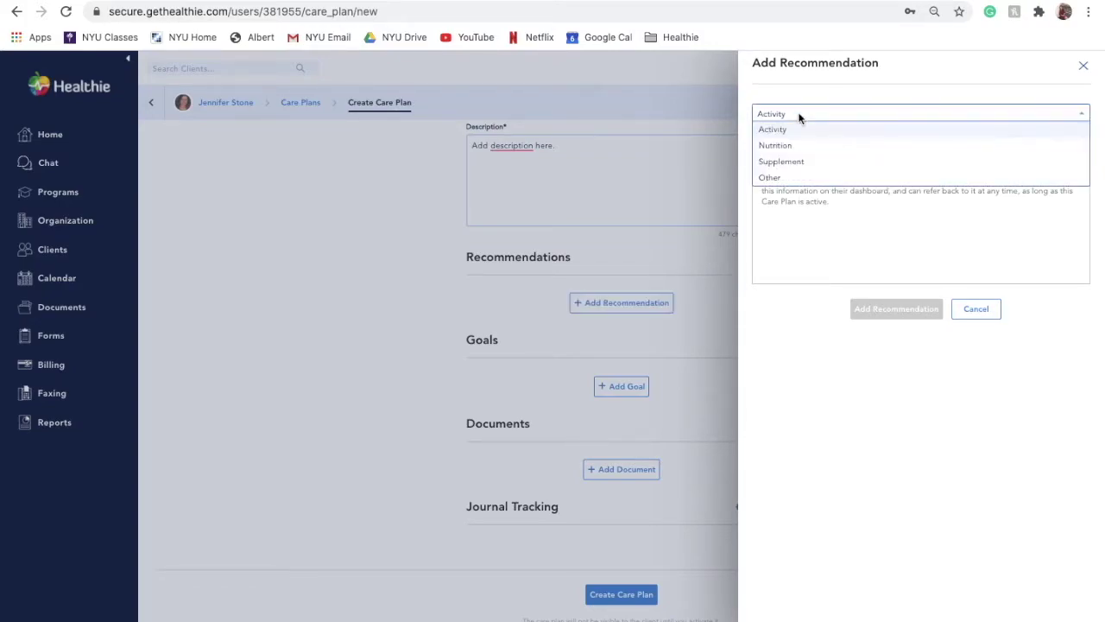
pyautogui.click(798, 131)
pyautogui.click(803, 224)
pyautogui.write('Add ')
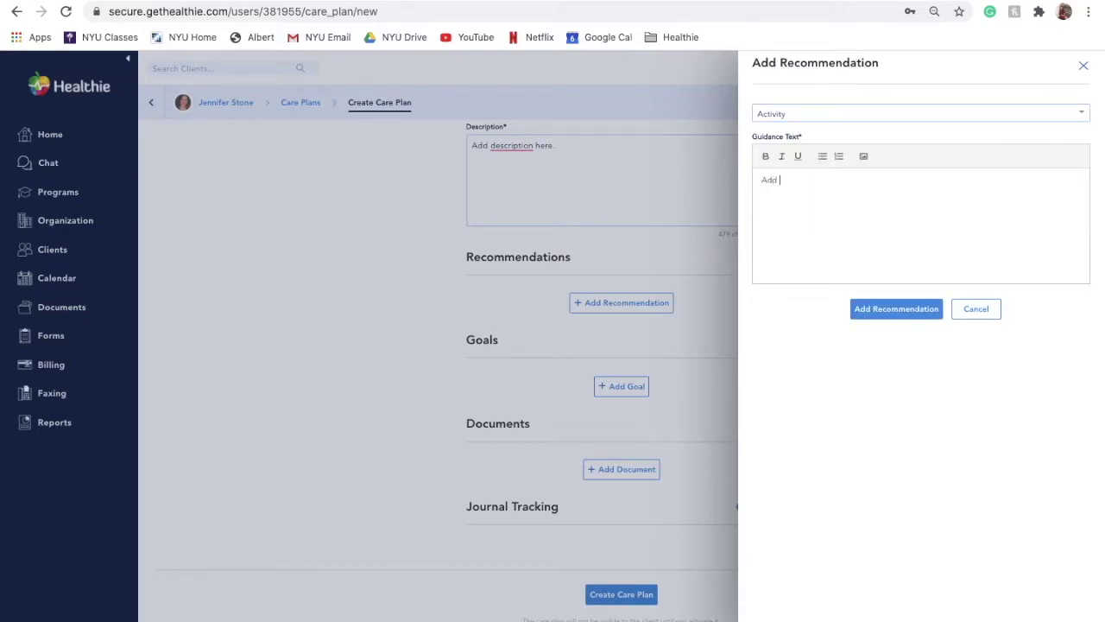
pyautogui.write('activity')
pyautogui.press('BackSpace')
pyautogui.press('BackSpace')
pyautogui.press('BackSpace')
pyautogui.press('BackSpace')
pyautogui.press('BackSpace')
pyautogui.press('BackSpace')
pyautogui.write('tivity recomendat')
pyautogui.press('BackSpace')
pyautogui.press('BackSpace')
pyautogui.press('BackSpace')
pyautogui.press('BackSpace')
pyautogui.press('BackSpace')
pyautogui.write('mendations.')
pyautogui.click(876, 316)
# Step: Add a Nutrition recommendation with the guidance 'Add nutrition recommendations.'
pyautogui.click(547, 307)
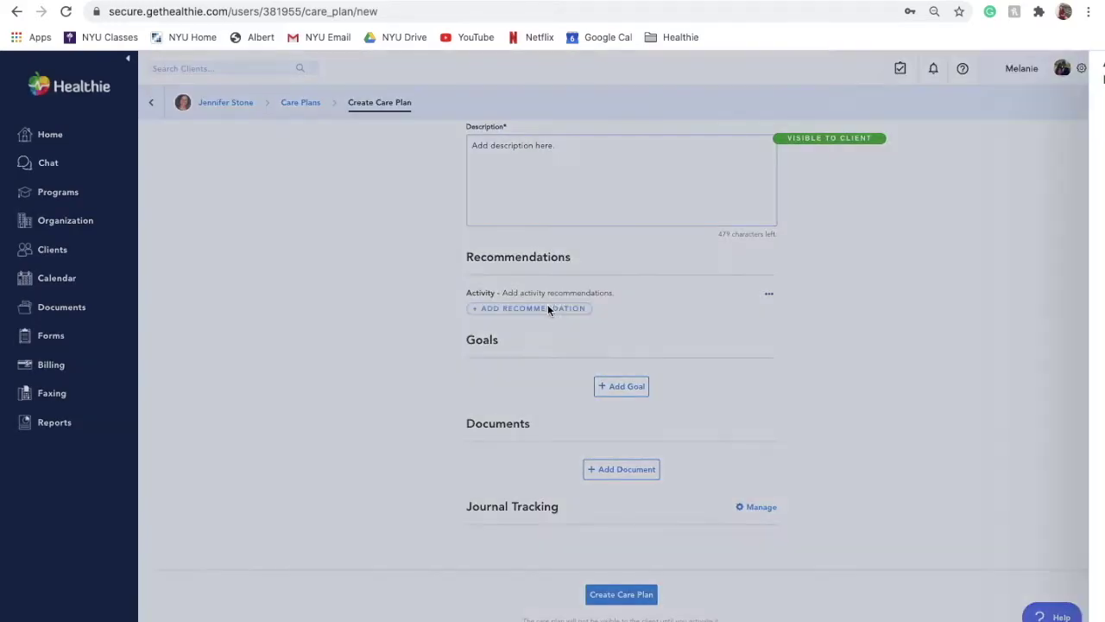
pyautogui.click(827, 117)
pyautogui.click(821, 141)
pyautogui.click(823, 231)
pyautogui.write('A')
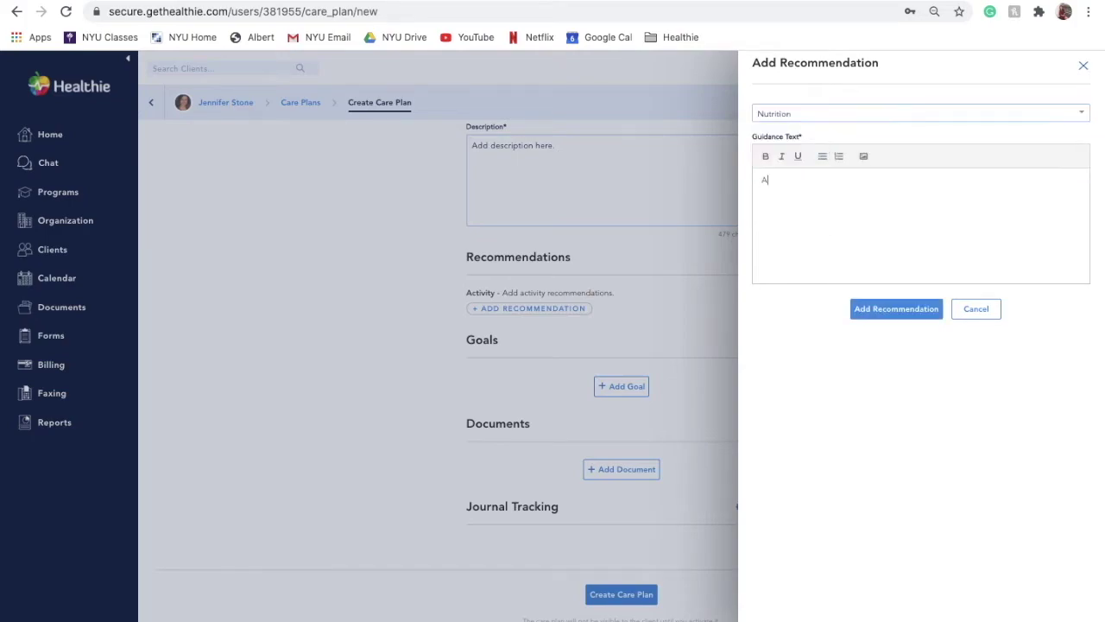
pyautogui.write('dd nutrition recommendations.')
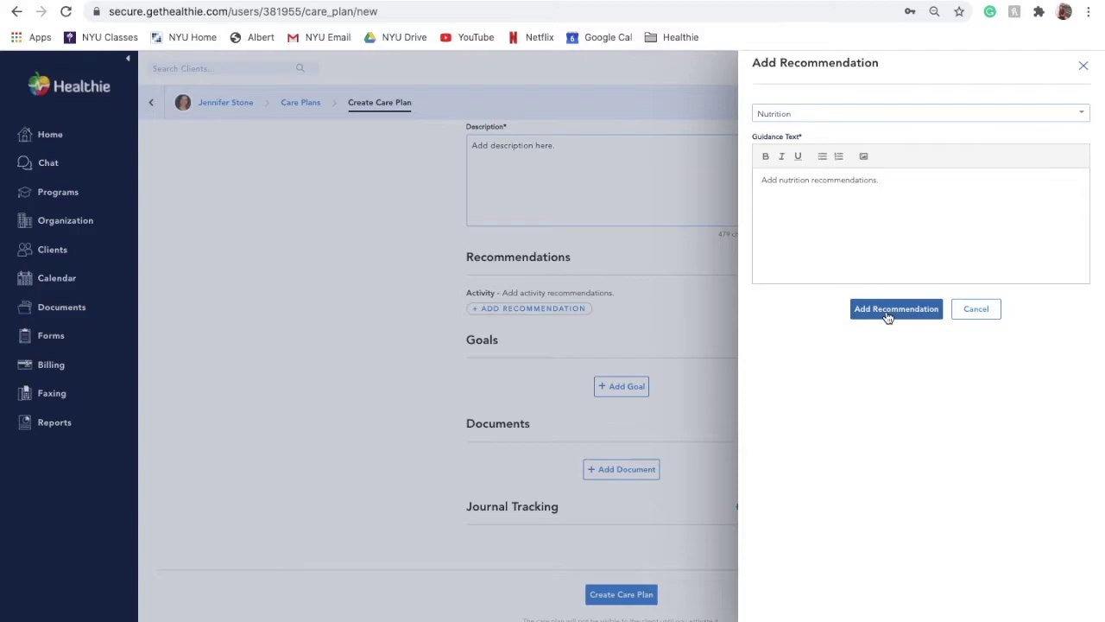
pyautogui.click(889, 315)
# Step: Add a Supplement recommendation with the guidance 'Add supplement recommendations.'
pyautogui.click(557, 329)
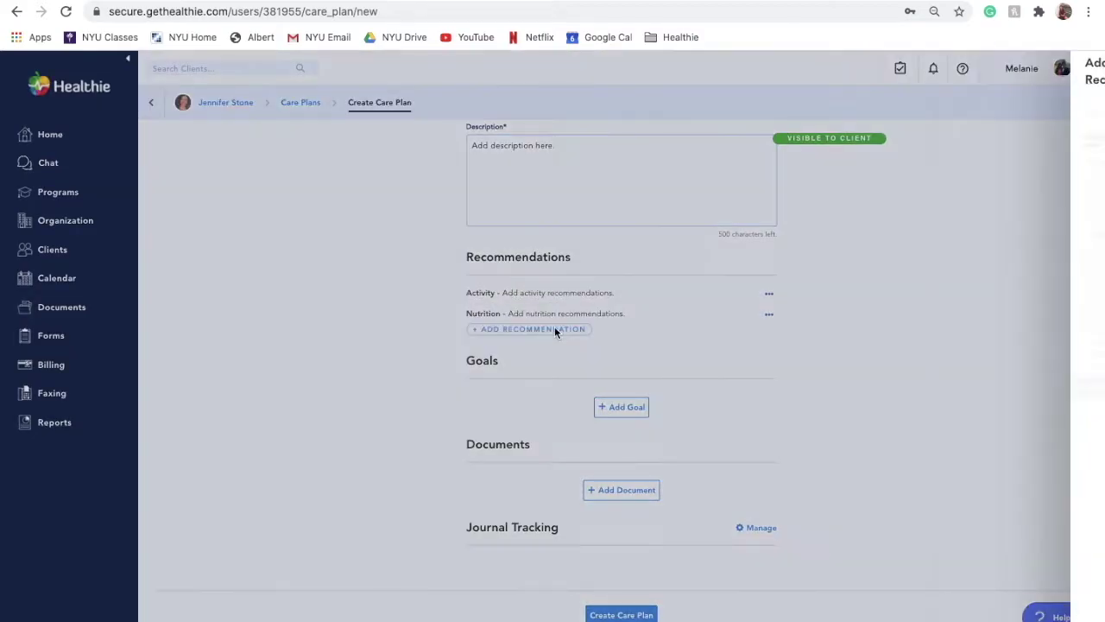
pyautogui.click(786, 114)
pyautogui.click(790, 160)
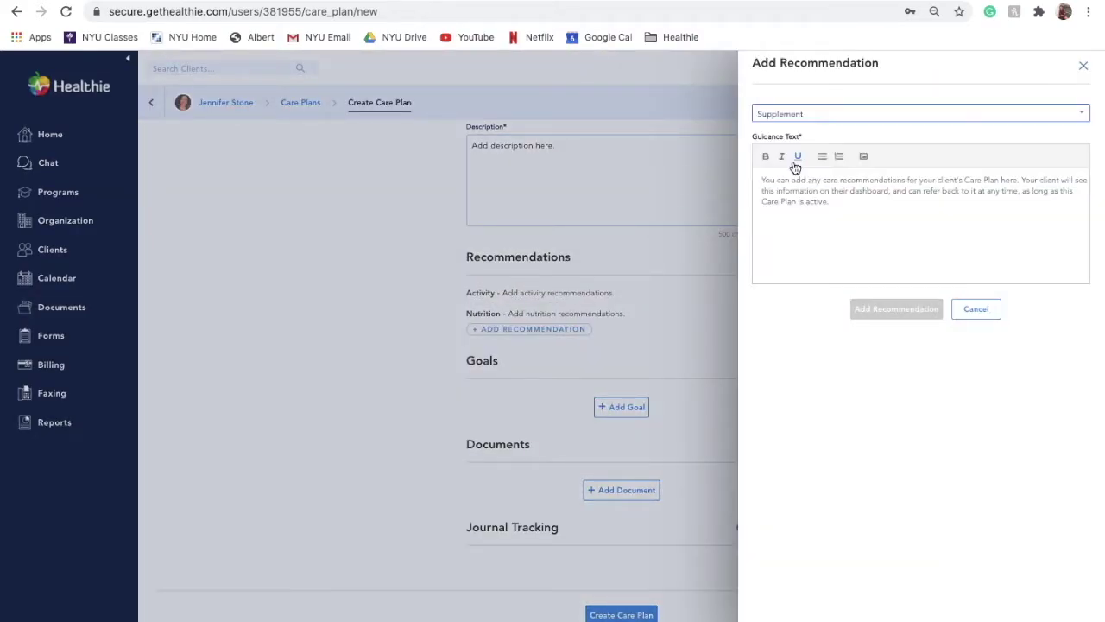
pyautogui.click(799, 190)
pyautogui.write('Ad')
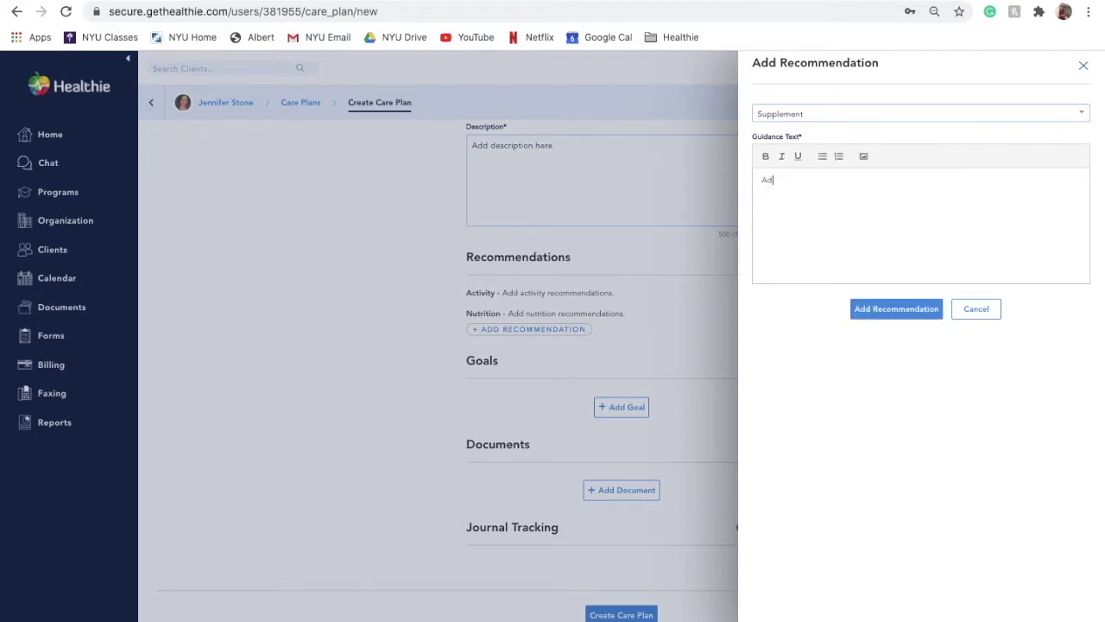
pyautogui.write('d supplement recommendations.')
pyautogui.click(896, 309)
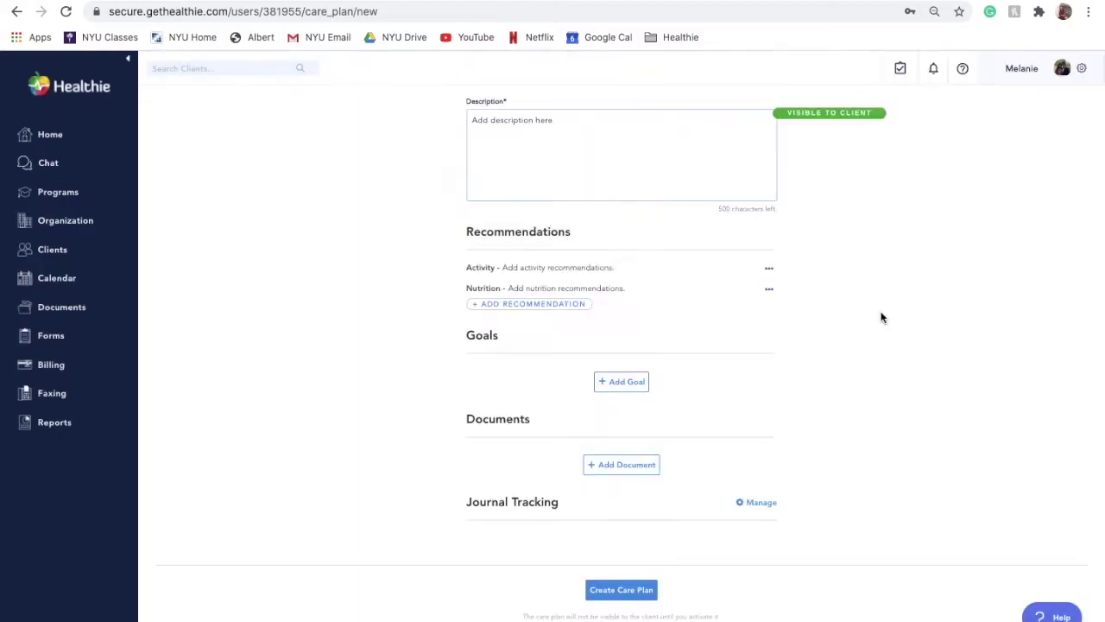
pyautogui.click(562, 351)
# Step: Add an Other recommendation reading 'Add other recommendations.' with bullet points sleep and metrics
pyautogui.click(782, 116)
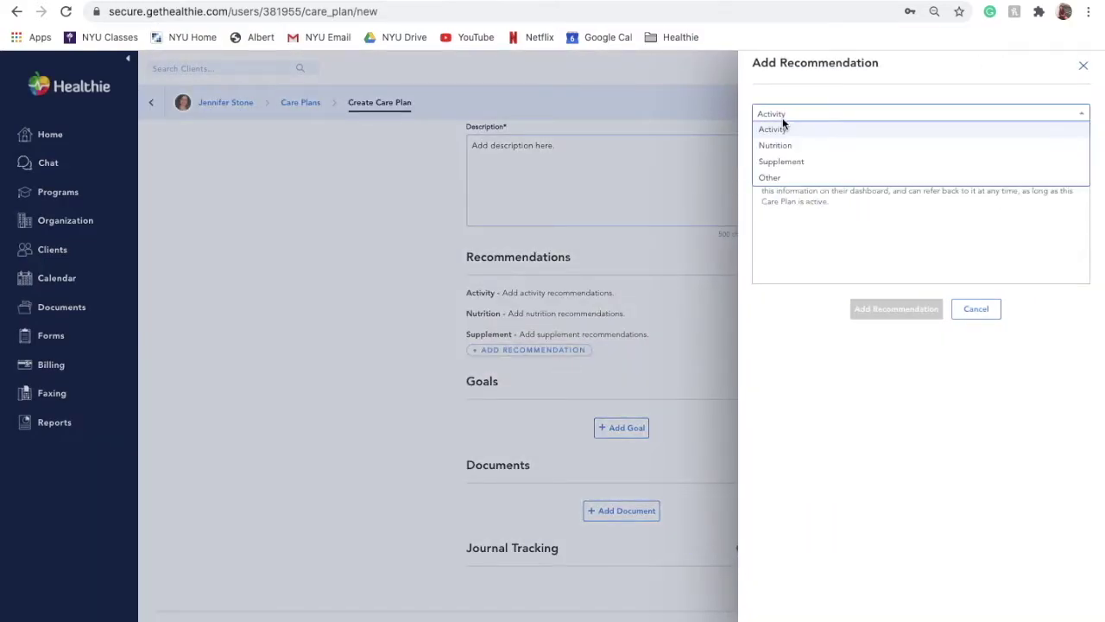
pyautogui.click(782, 178)
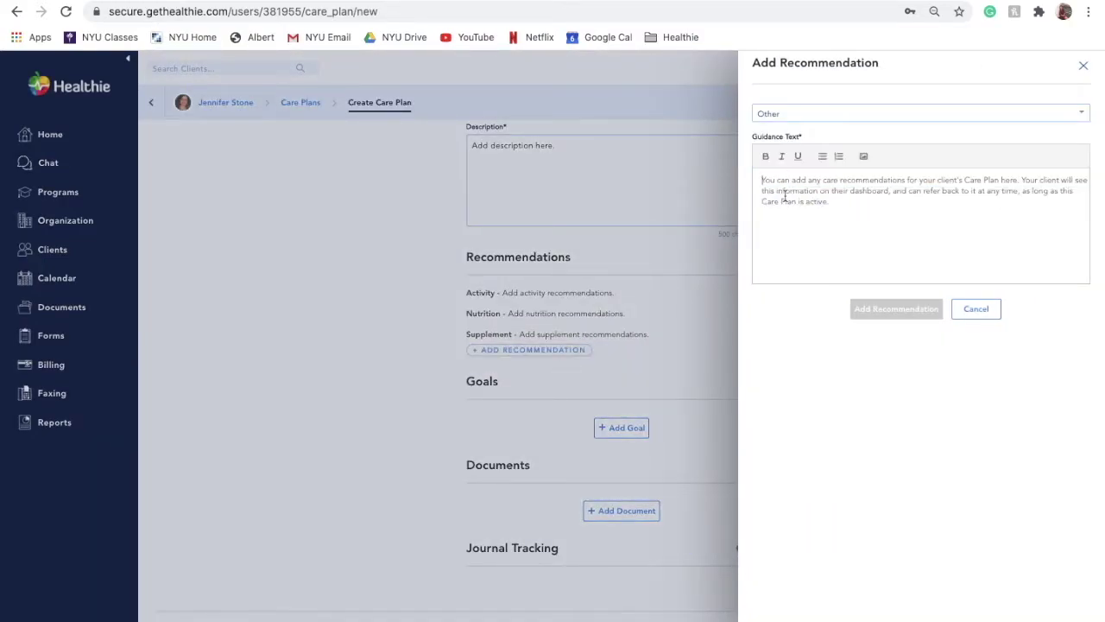
pyautogui.write('Add other reco')
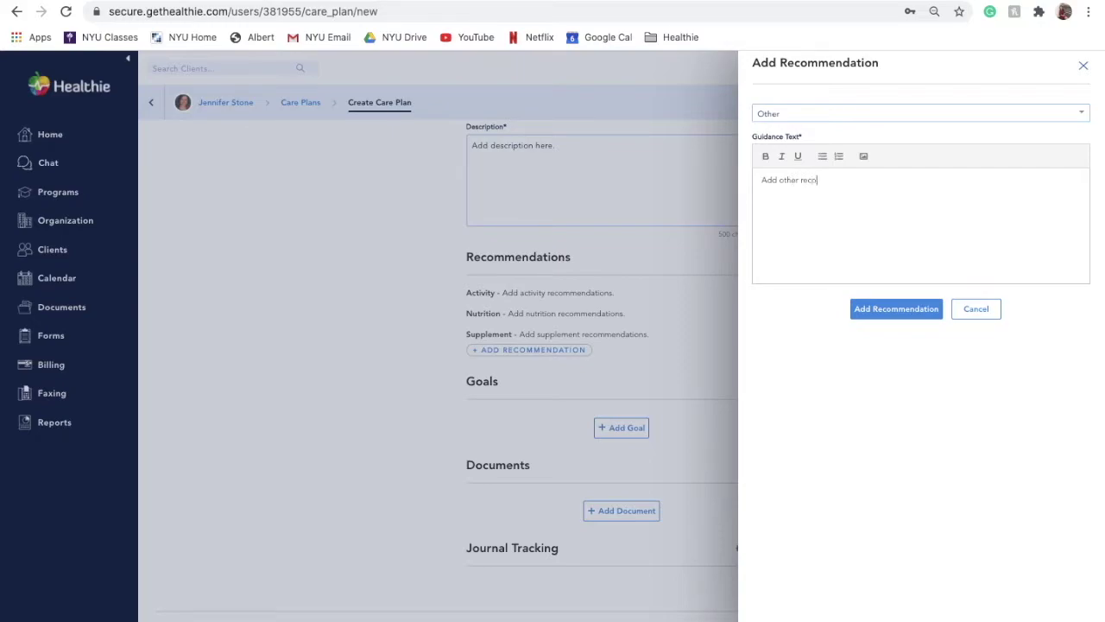
pyautogui.write('mmendations.')
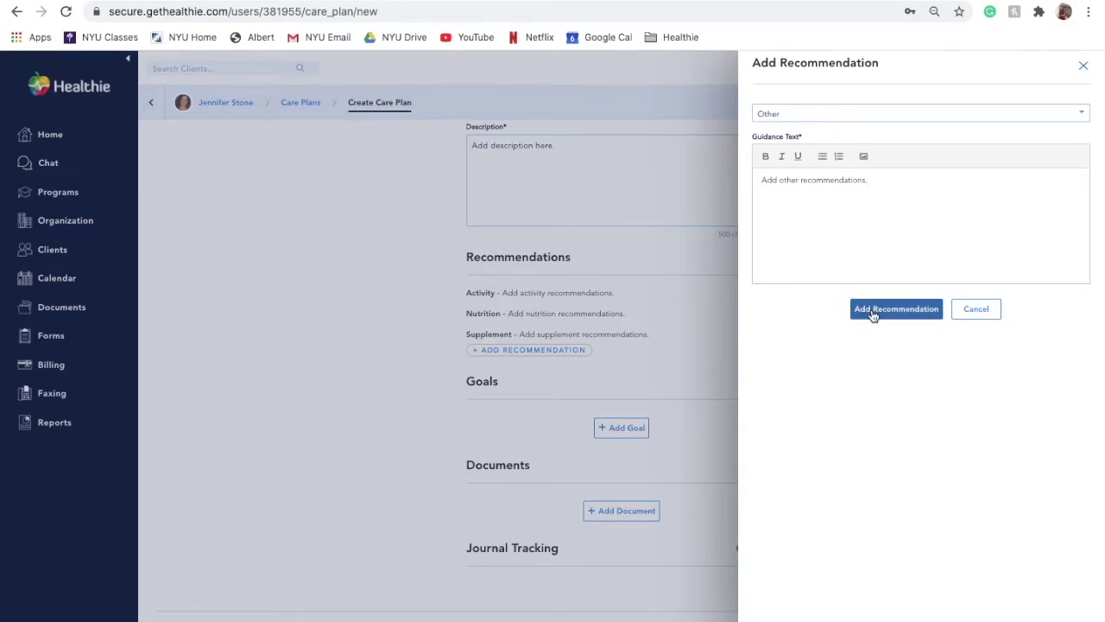
pyautogui.press('Return')
pyautogui.click(822, 157)
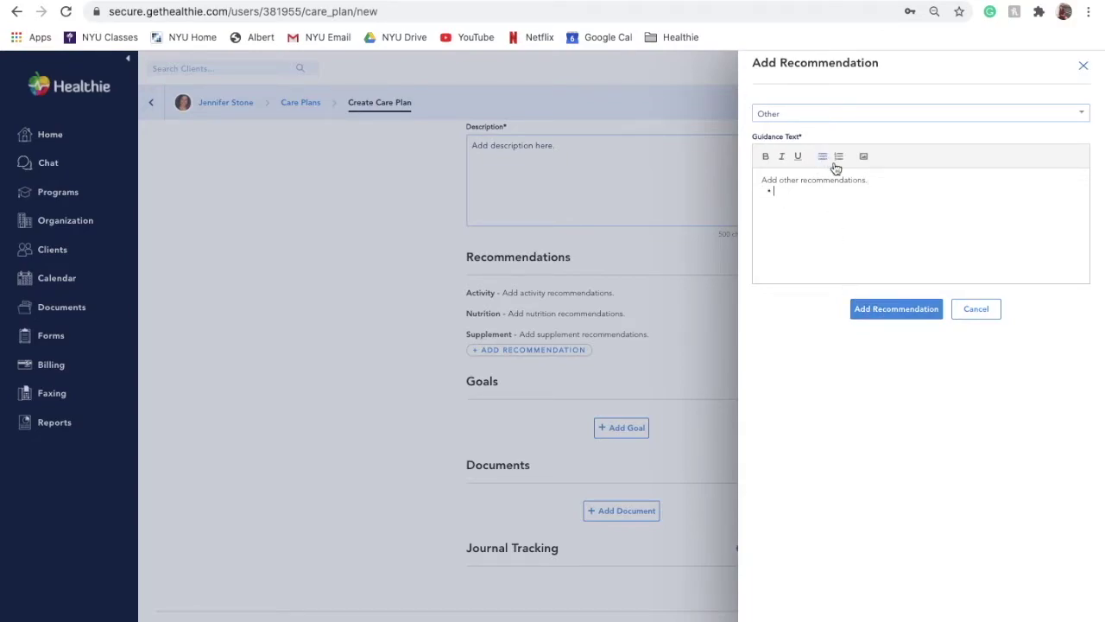
pyautogui.write('sleep')
pyautogui.press('Return')
pyautogui.write('metrics')
pyautogui.click(889, 311)
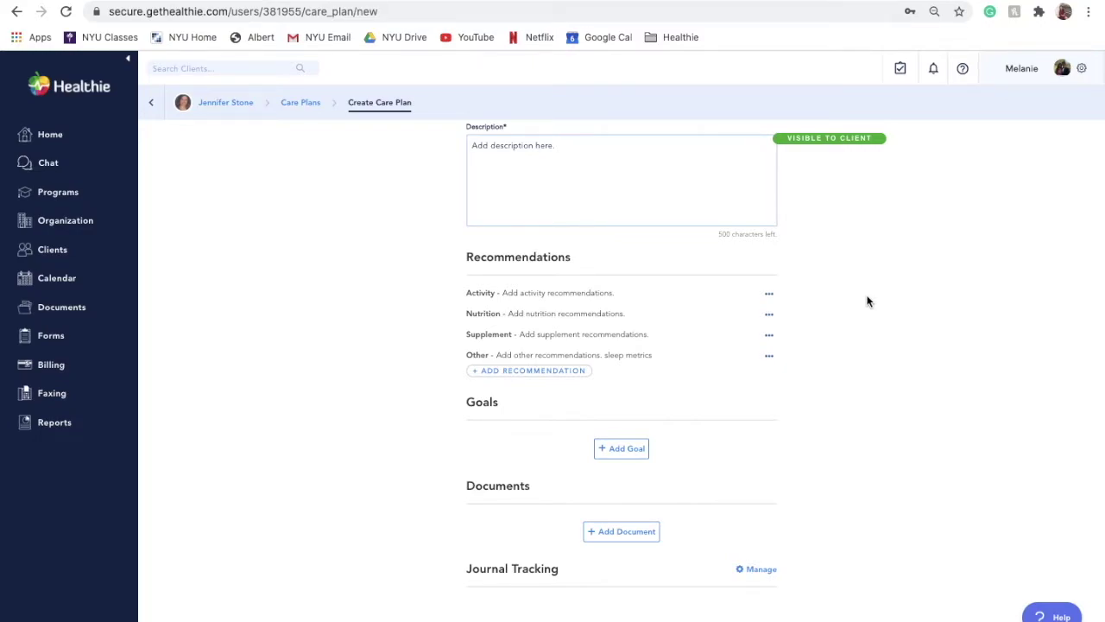
pyautogui.click(768, 293)
pyautogui.click(764, 318)
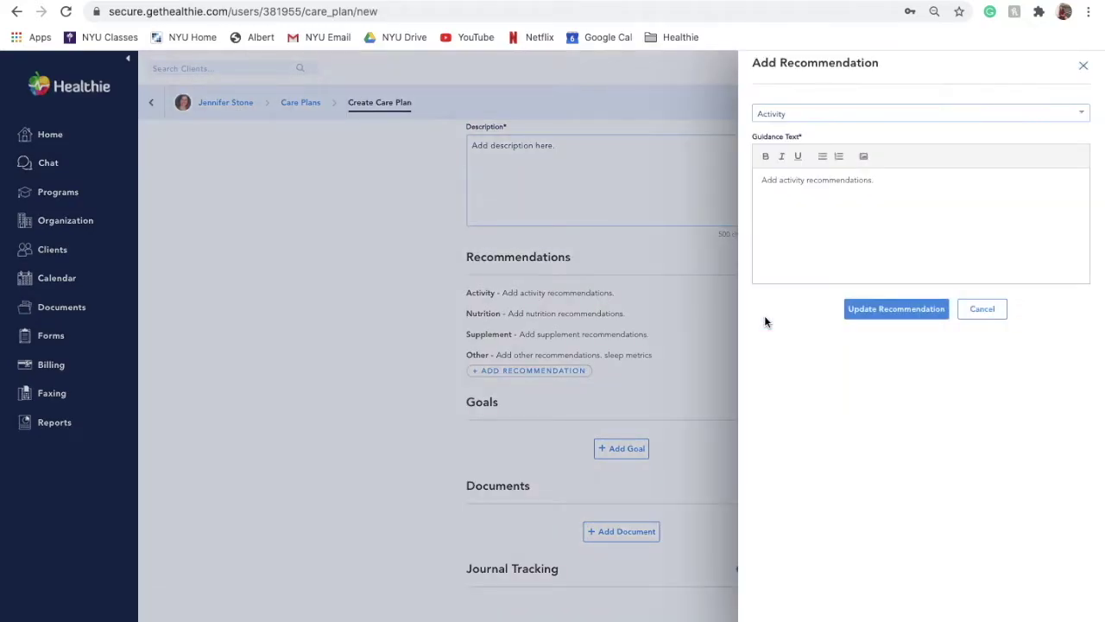
pyautogui.click(868, 314)
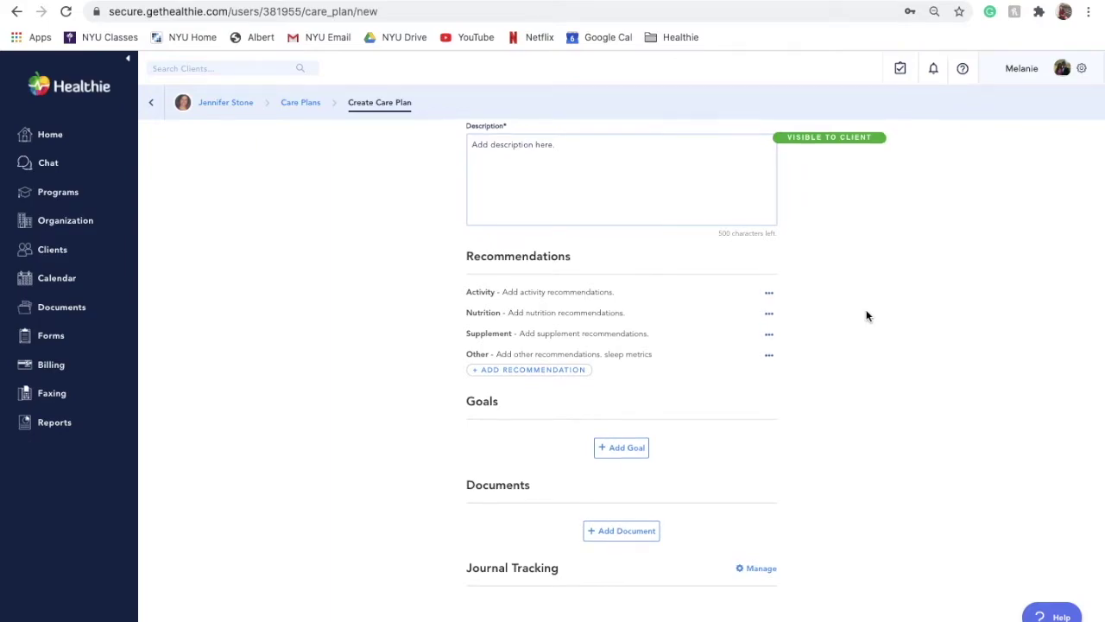
pyautogui.scroll(-2, 867, 316)
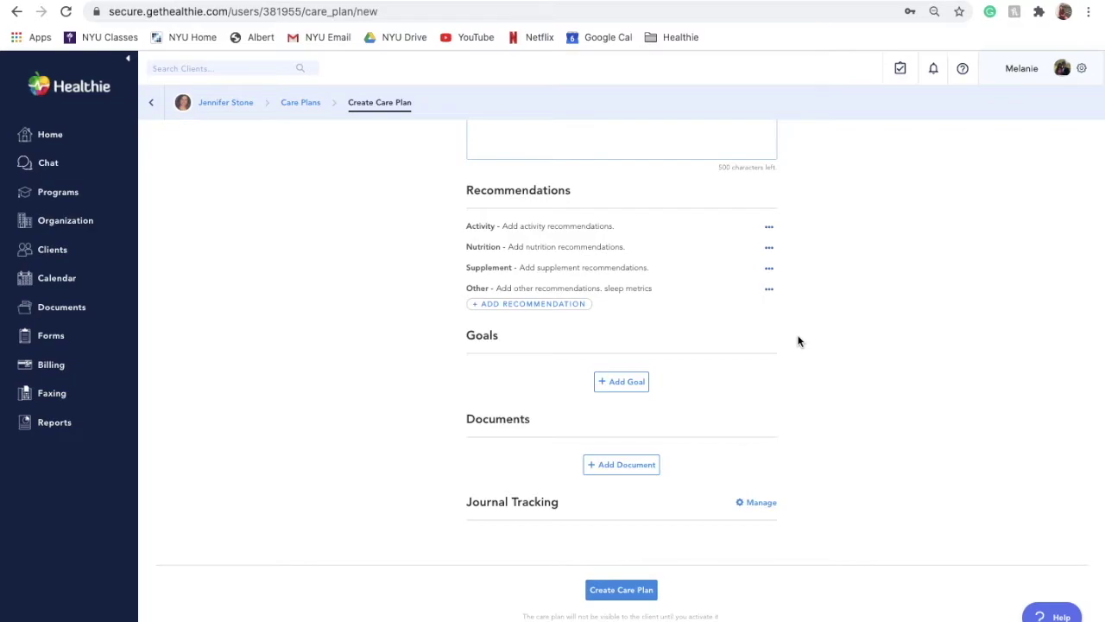
pyautogui.click(639, 383)
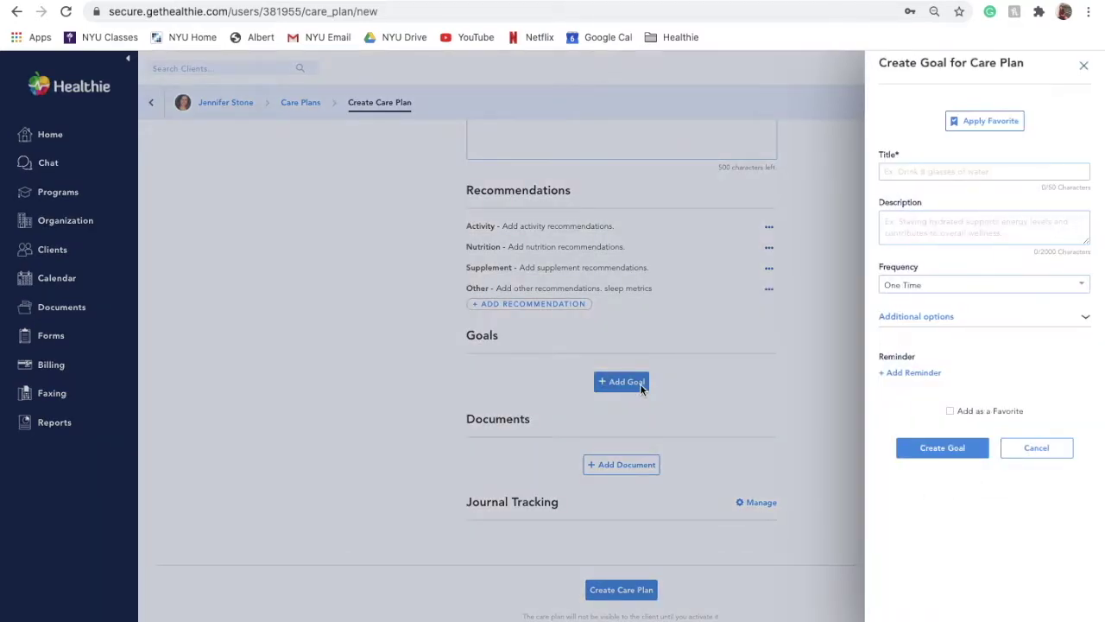
# Step: Create a one-time goal titled 'Example Goal' with the description 'add description here.'
pyautogui.click(915, 169)
pyautogui.write('Exam')
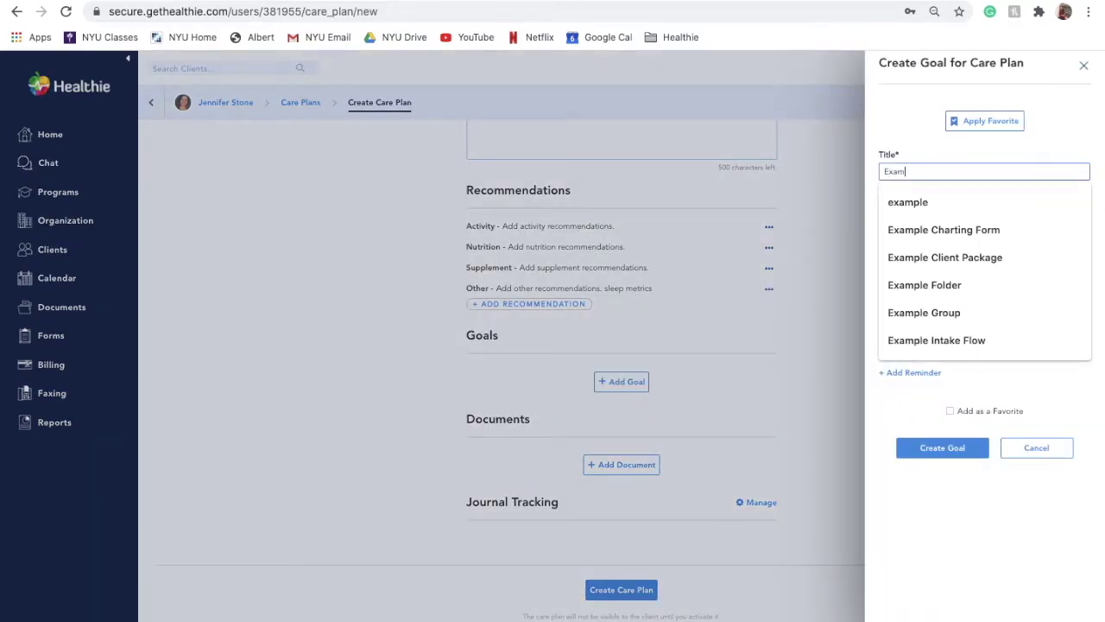
pyautogui.write('ple Goal')
pyautogui.click(952, 221)
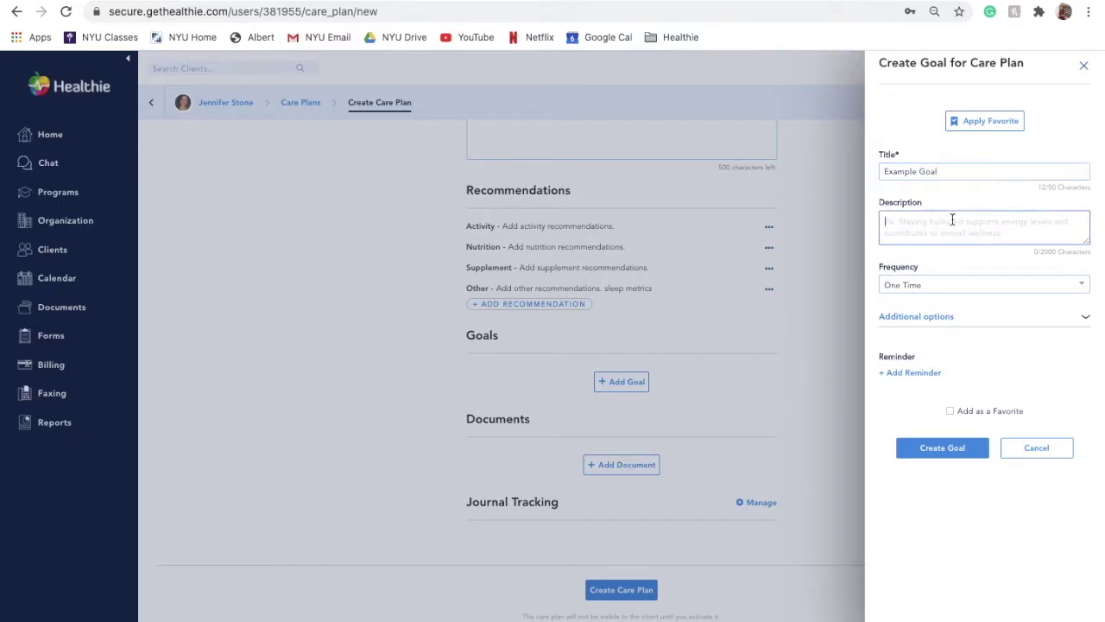
pyautogui.write('add de')
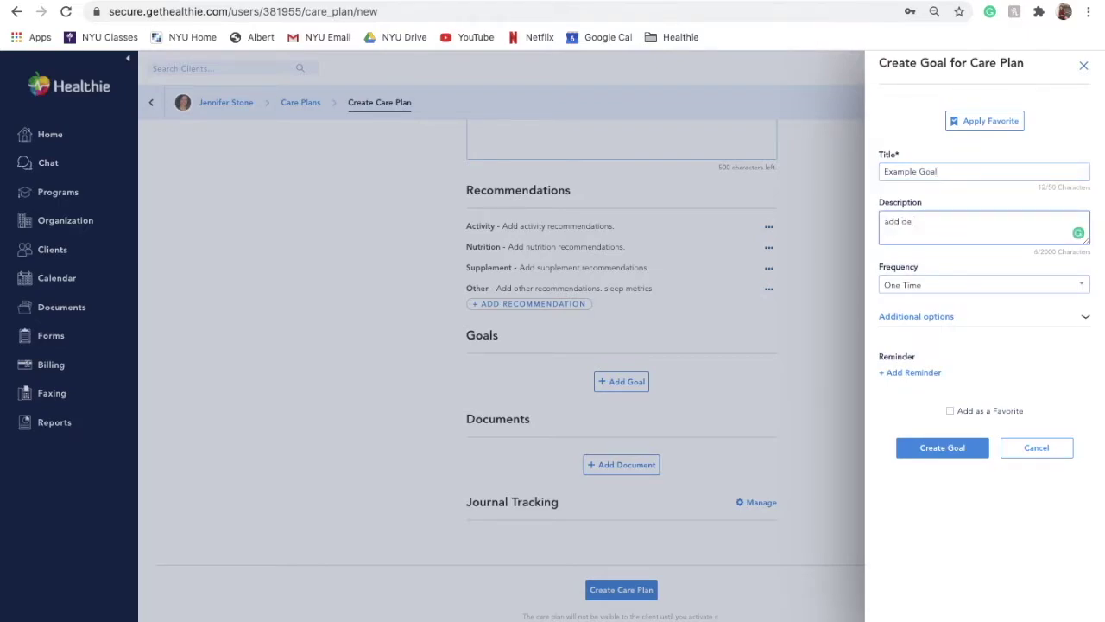
pyautogui.write('scription here')
pyautogui.press('BackSpace')
pyautogui.write('.')
pyautogui.click(915, 222)
pyautogui.click(920, 251)
pyautogui.click(950, 414)
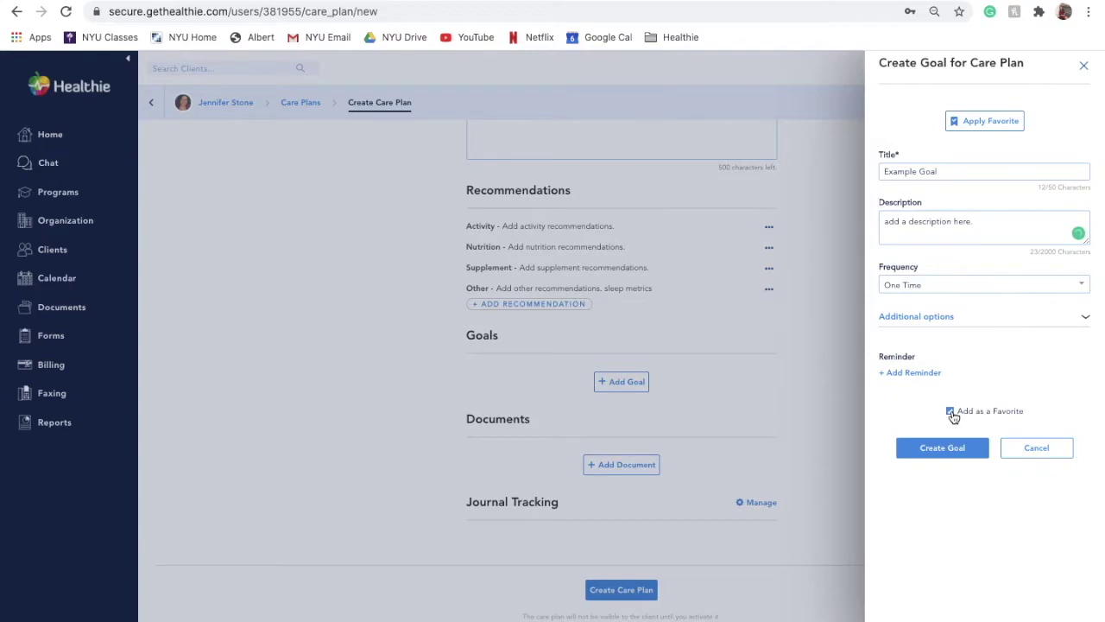
pyautogui.click(948, 316)
pyautogui.click(950, 316)
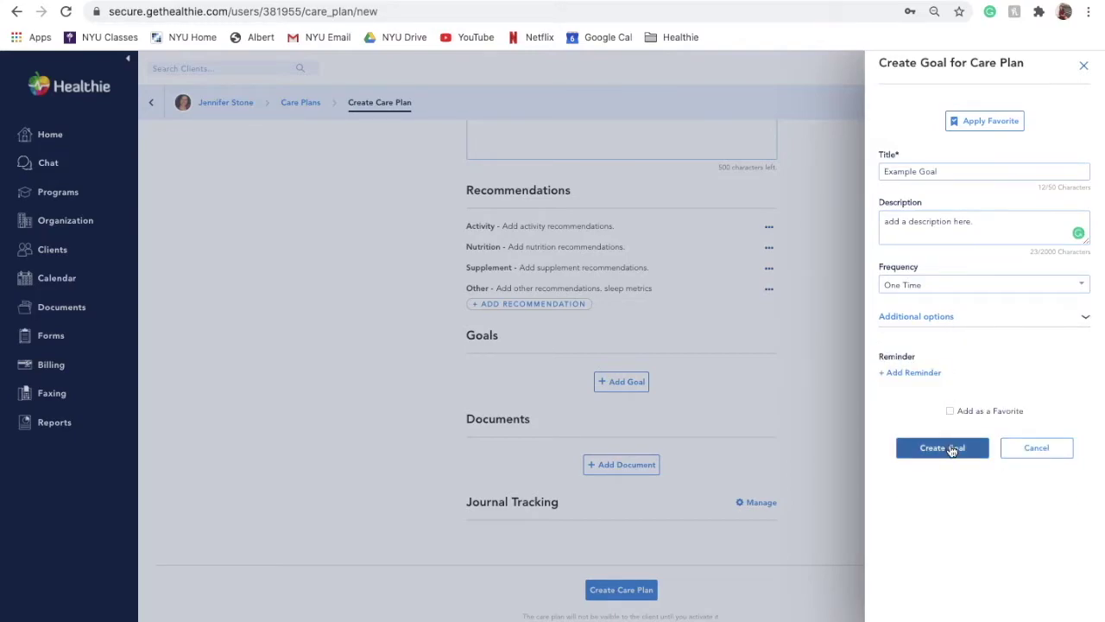
pyautogui.click(950, 447)
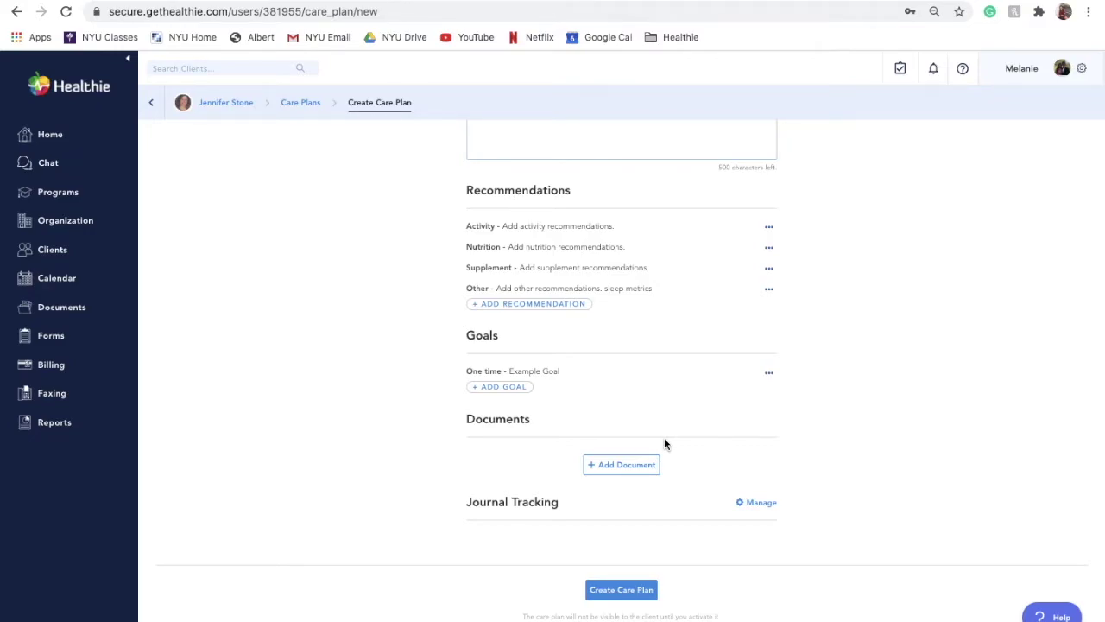
# Step: Attach Email_to_DI_Directors.docx from the Documents folder to the care plan
pyautogui.click(628, 468)
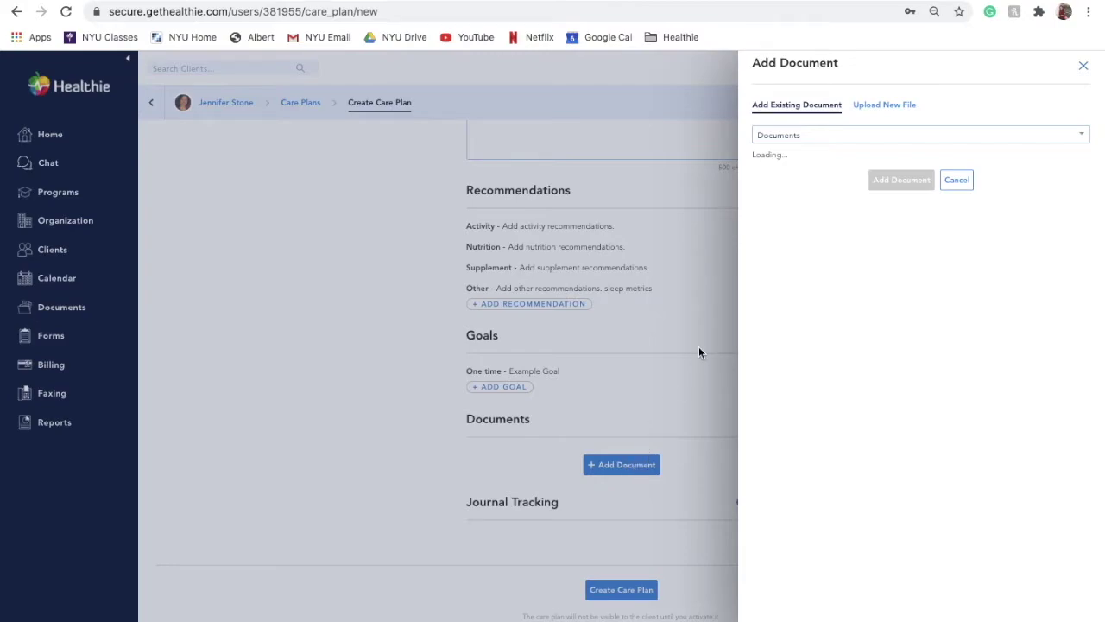
pyautogui.click(793, 135)
pyautogui.click(793, 136)
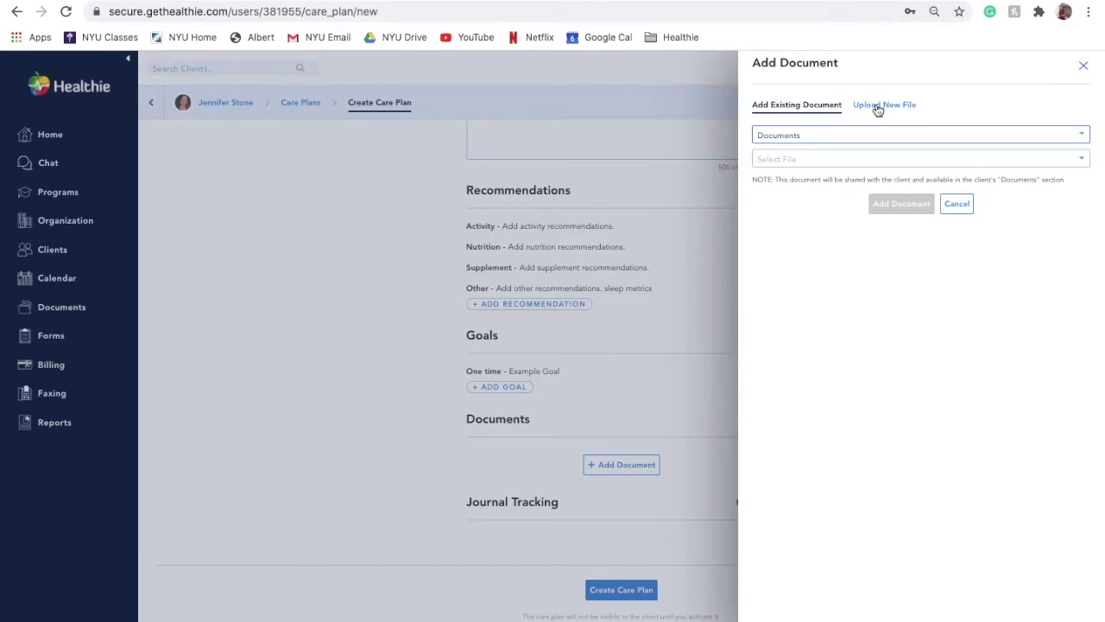
pyautogui.click(820, 159)
pyautogui.click(817, 208)
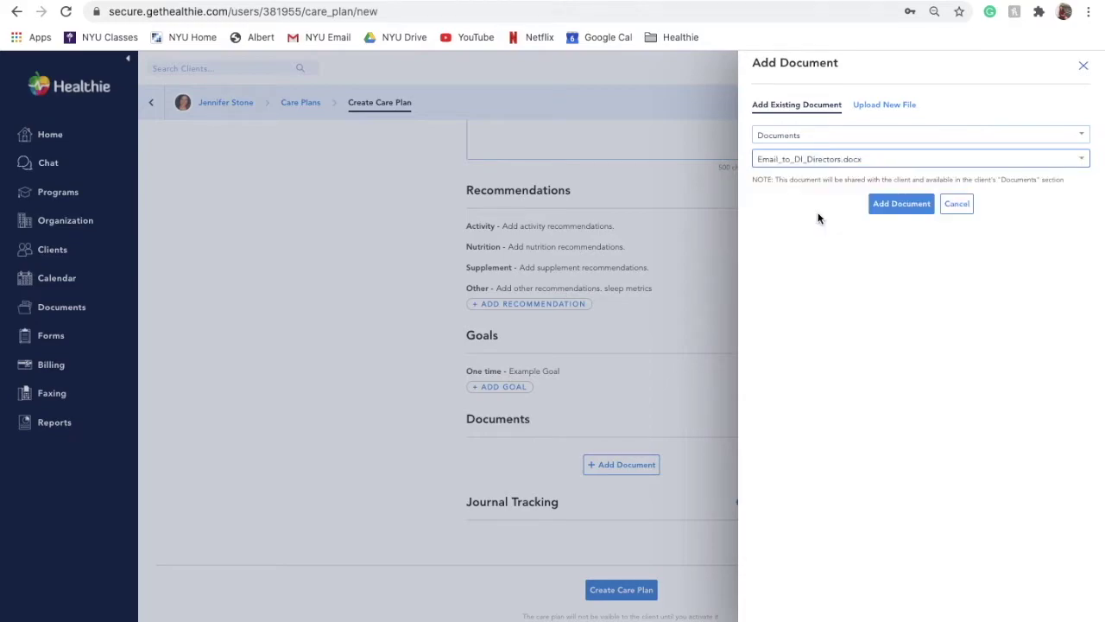
pyautogui.click(893, 207)
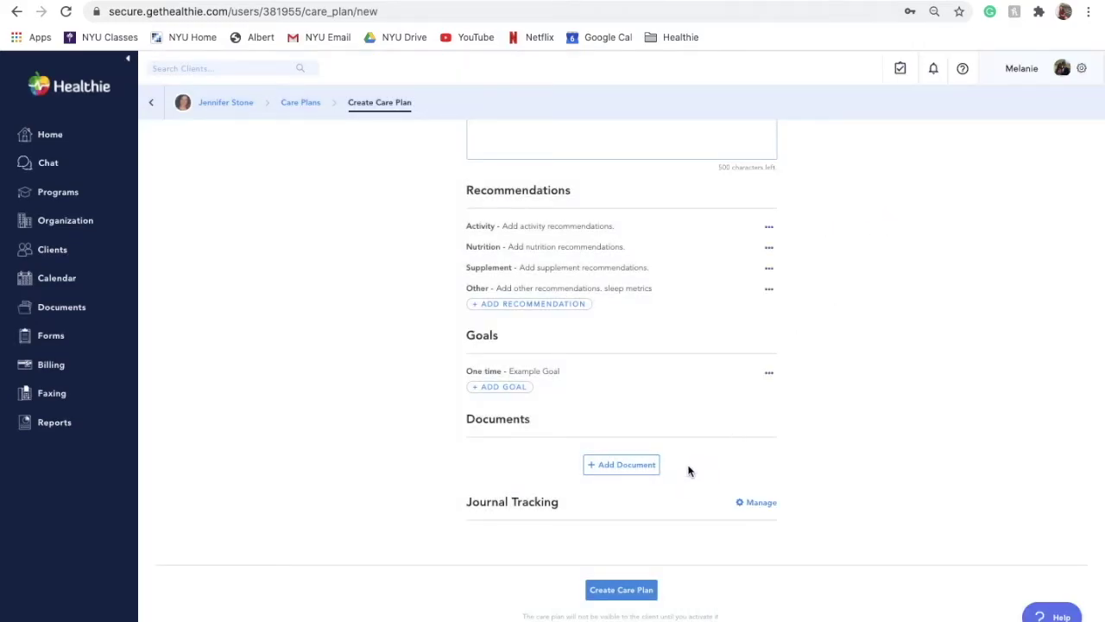
# Step: Look at the Upload New File option, then close the attach panel without uploading
pyautogui.click(627, 470)
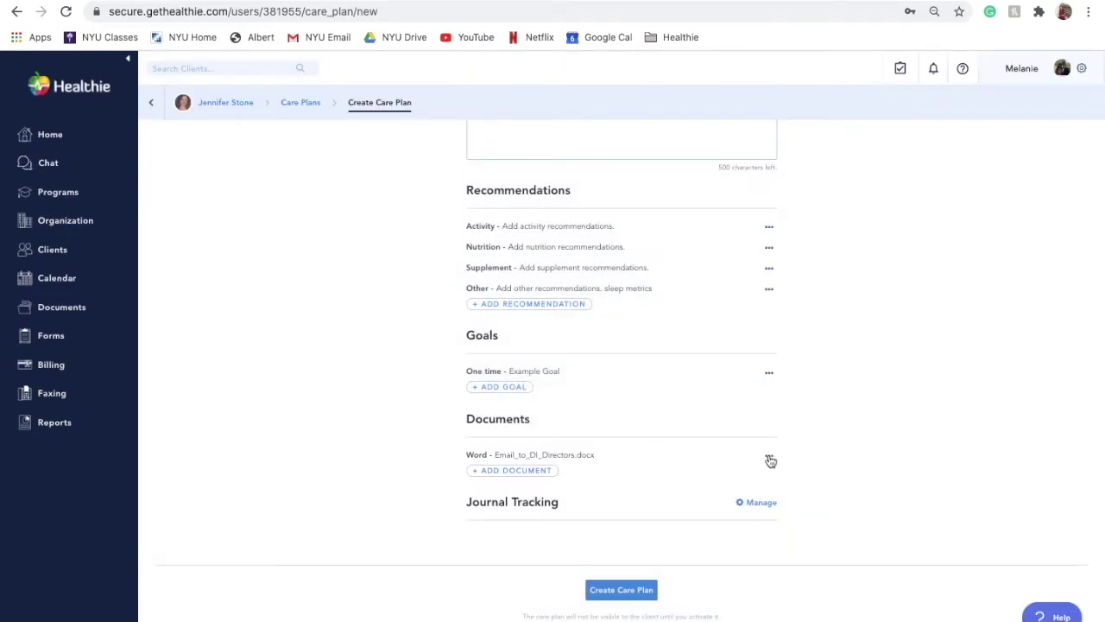
pyautogui.click(769, 456)
pyautogui.click(538, 471)
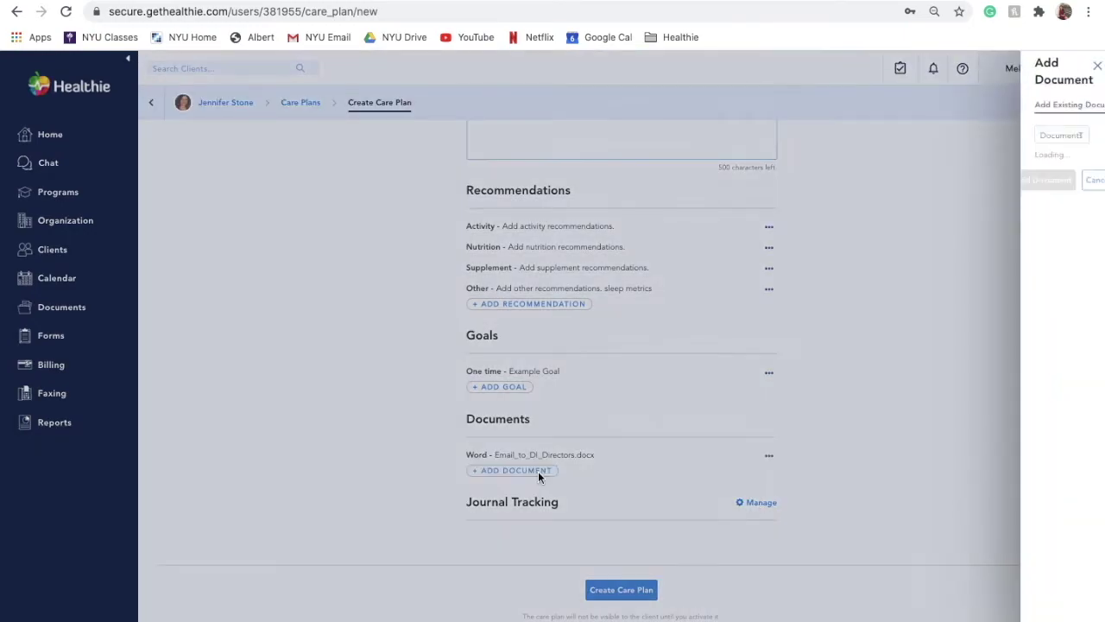
pyautogui.click(879, 107)
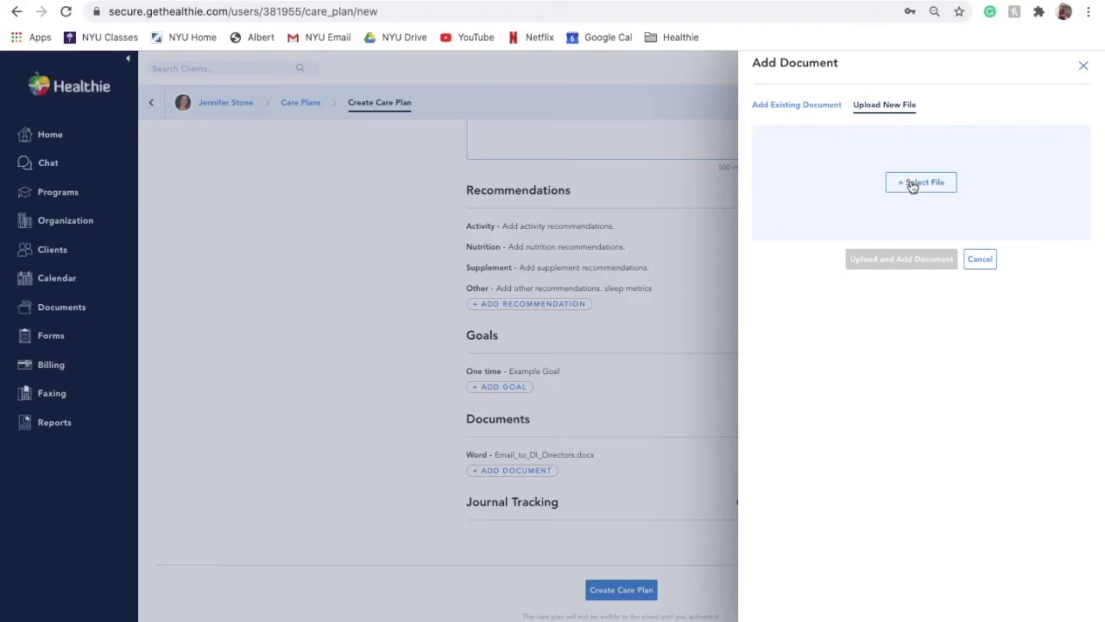
pyautogui.click(981, 261)
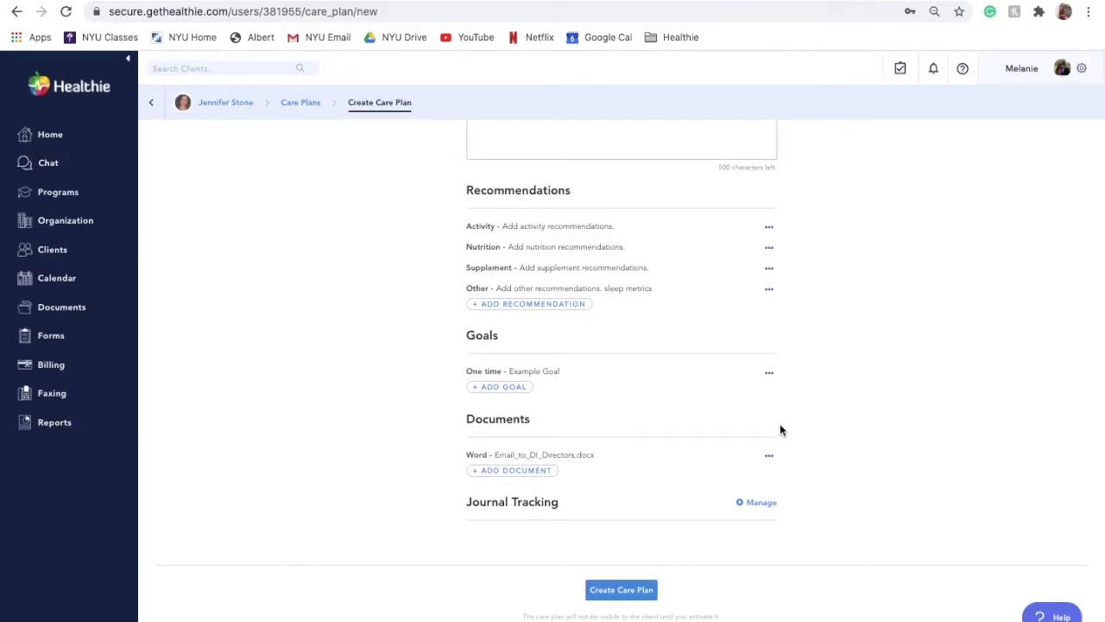
# Step: Save the plan's journal tracking settings and apply them to this client only
pyautogui.click(753, 506)
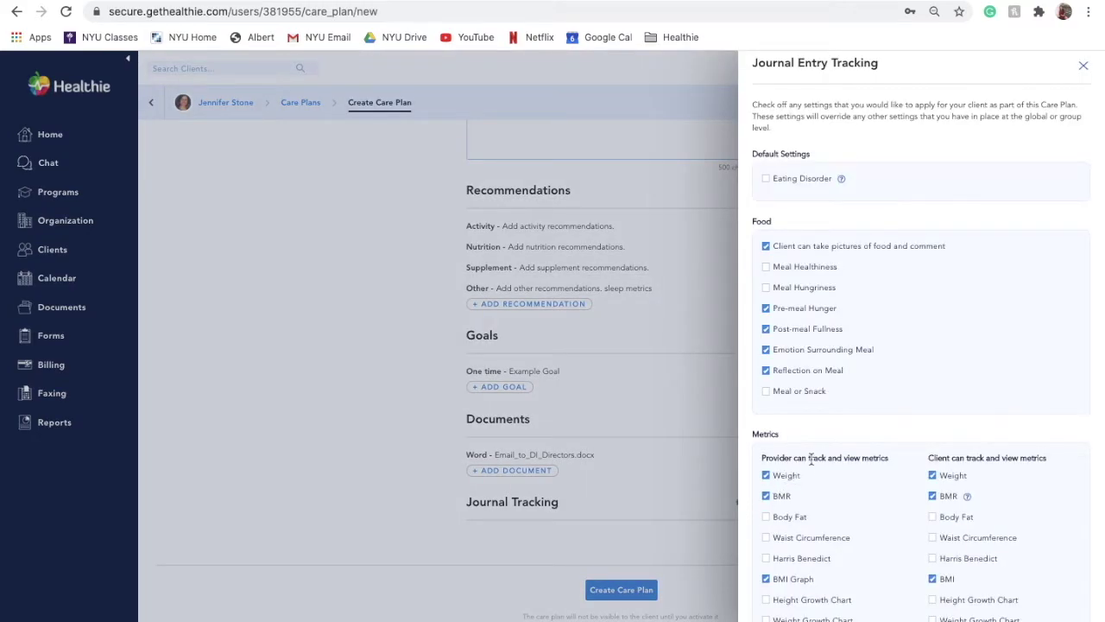
pyautogui.scroll(-3, 816, 455)
pyautogui.scroll(-5, 816, 453)
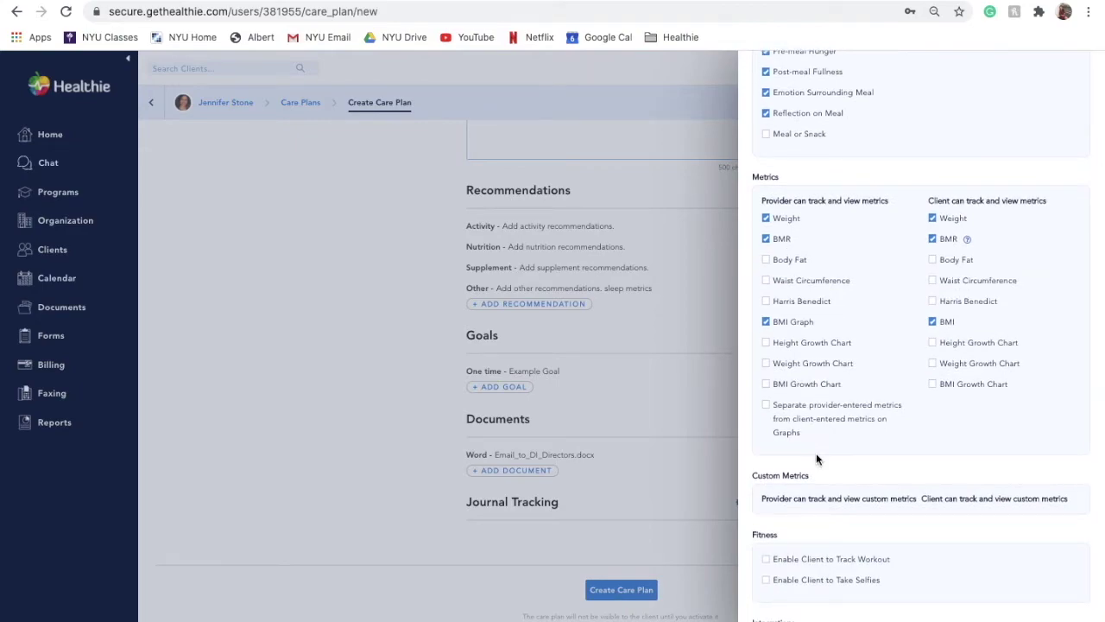
pyautogui.scroll(-5, 816, 458)
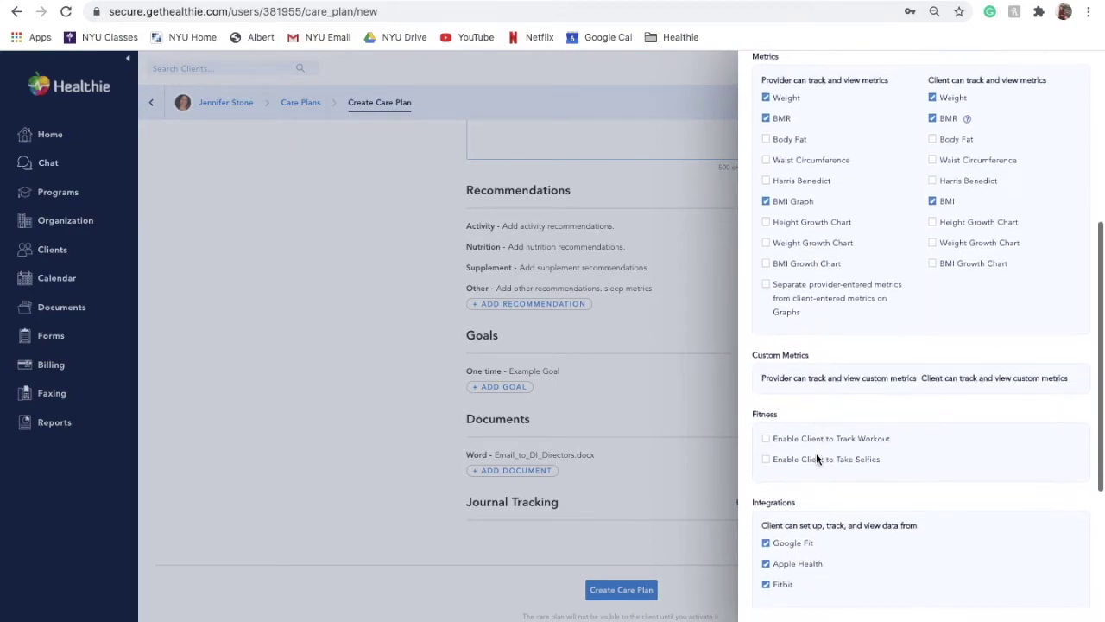
pyautogui.scroll(-5, 816, 459)
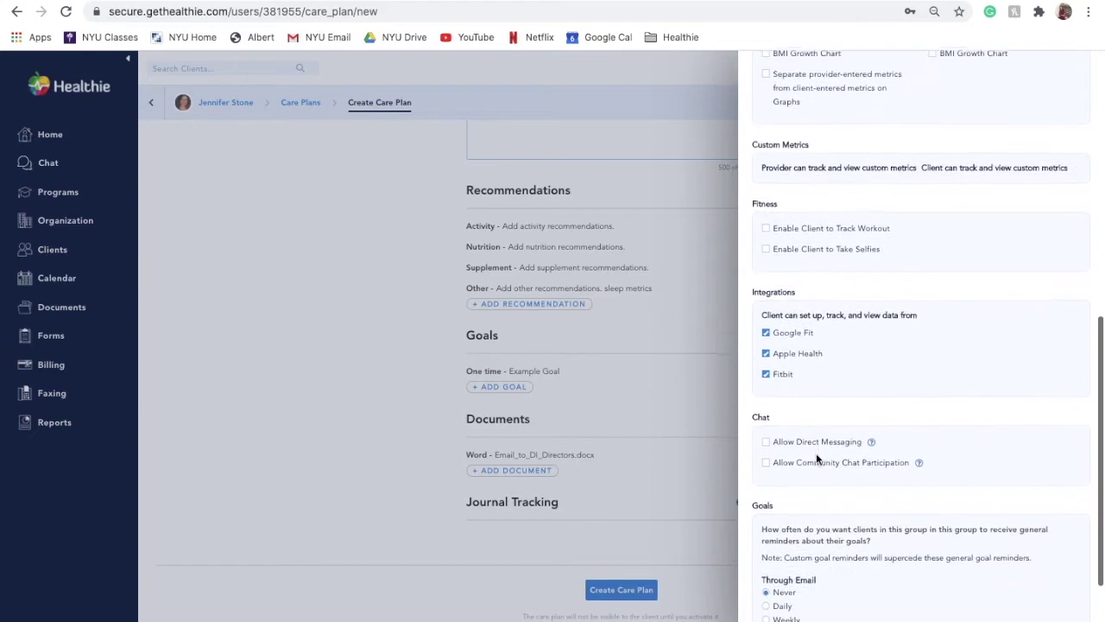
pyautogui.scroll(-5, 816, 459)
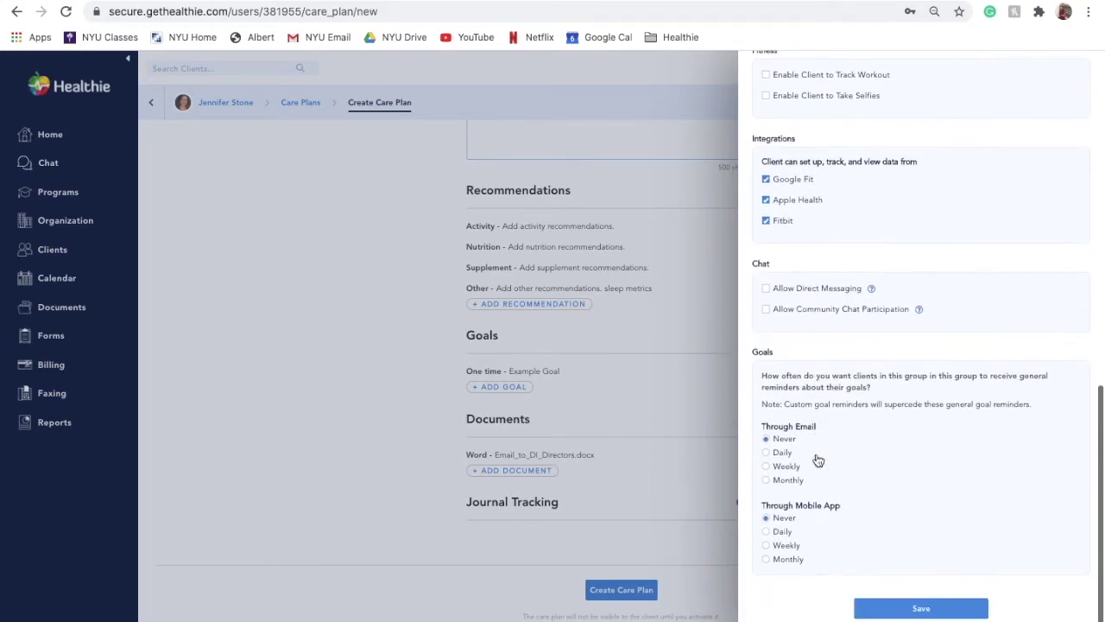
pyautogui.click(887, 607)
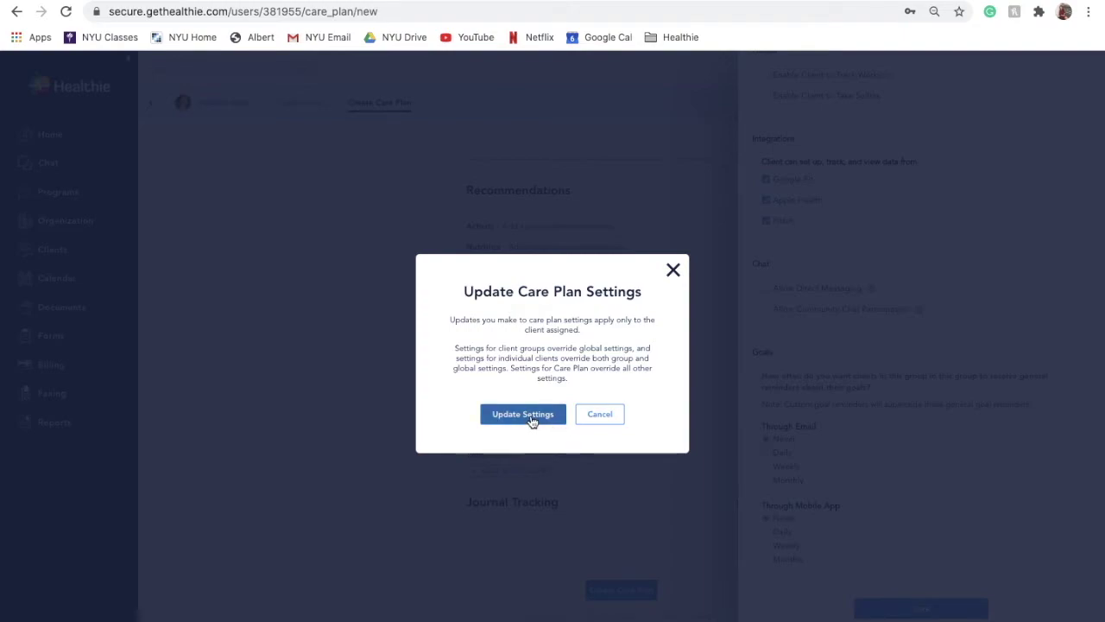
pyautogui.click(523, 414)
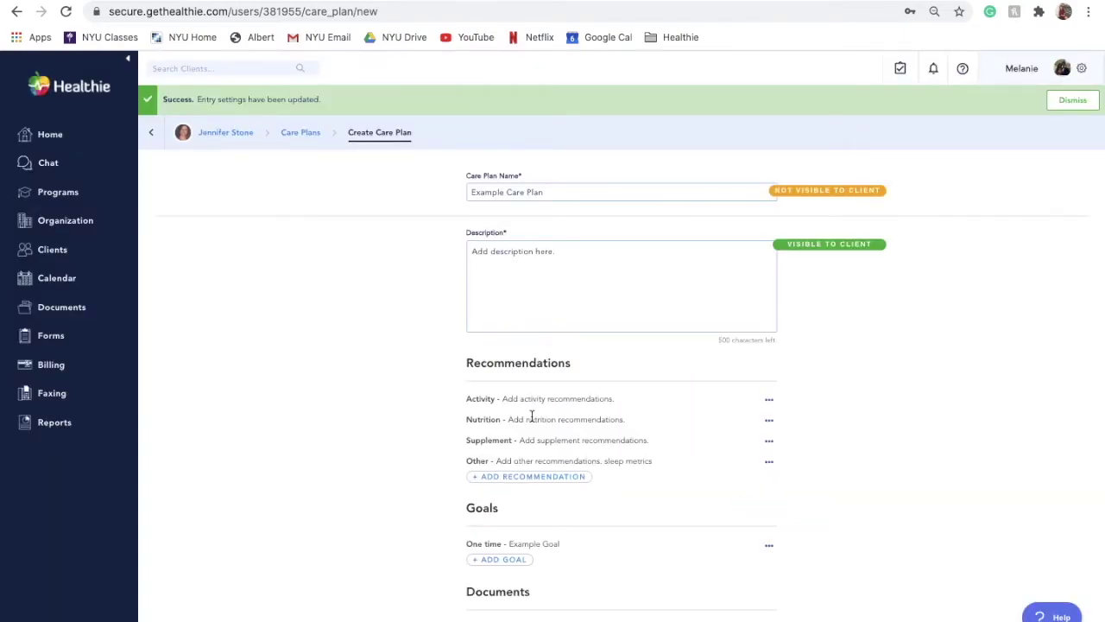
# Step: Scroll down the Create Care Plan form toward the Create Care Plan button
pyautogui.scroll(-3, 528, 419)
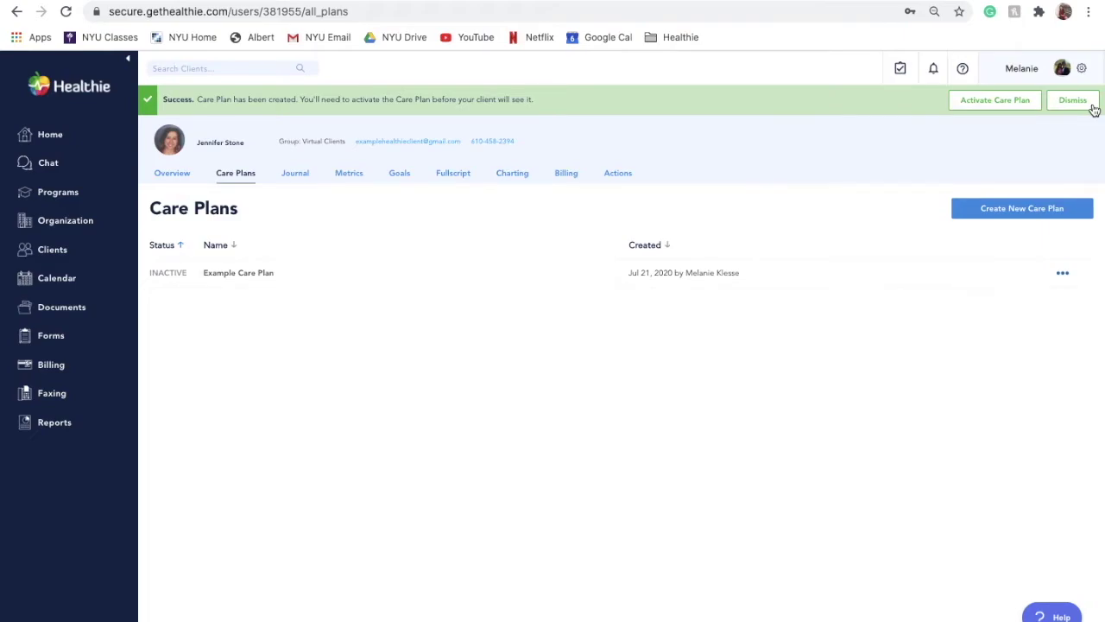
# Step: Set Example Care Plan as Active from its actions menu
pyautogui.click(1073, 100)
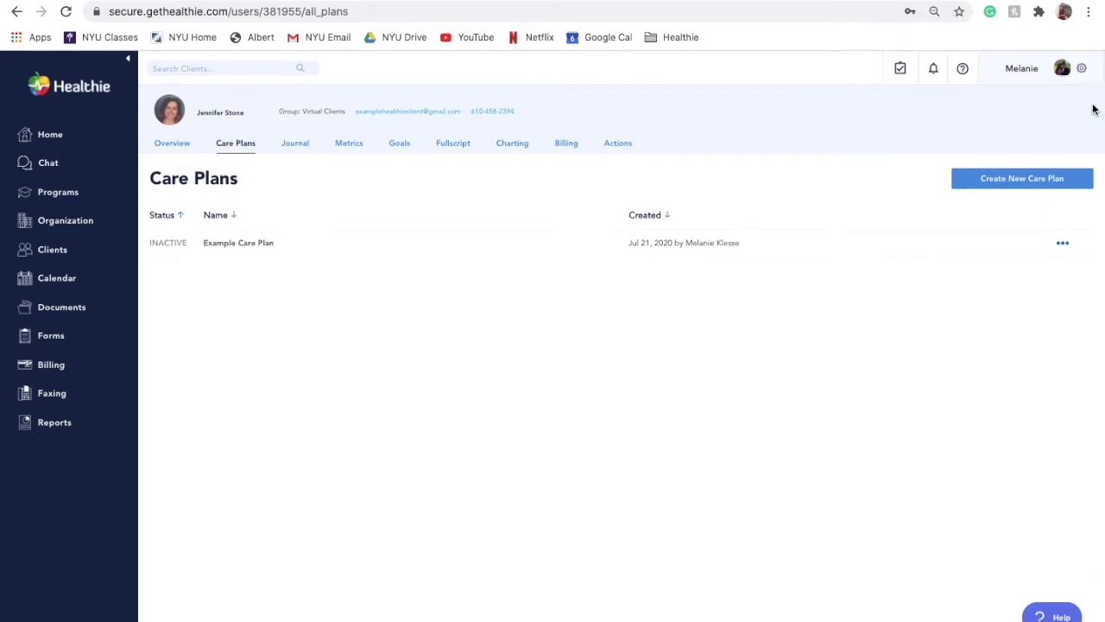
pyautogui.click(1064, 244)
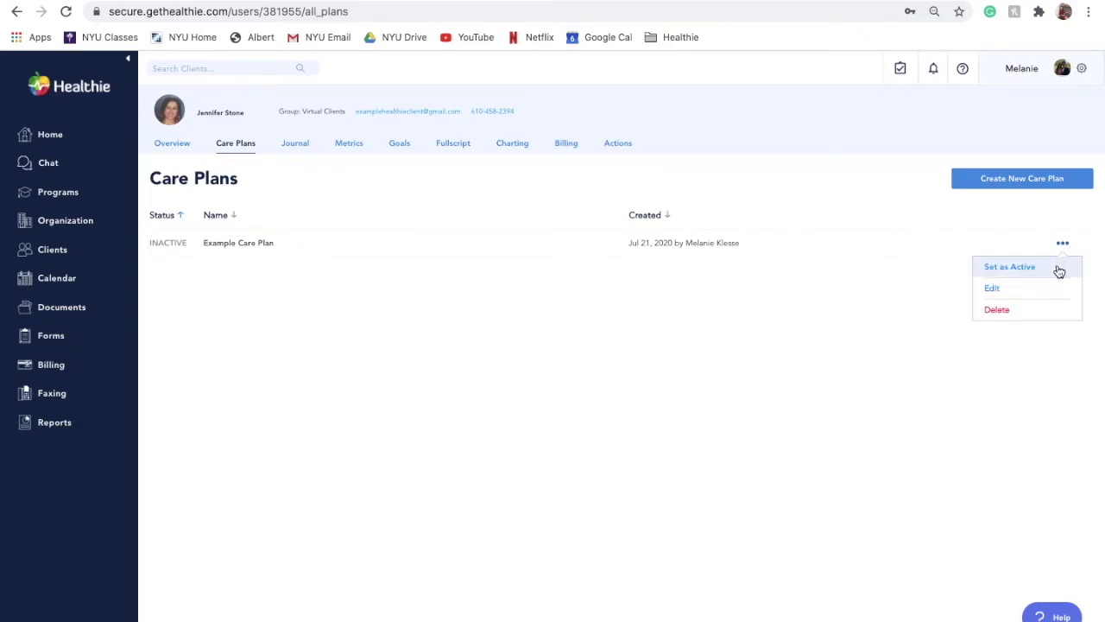
pyautogui.click(1057, 267)
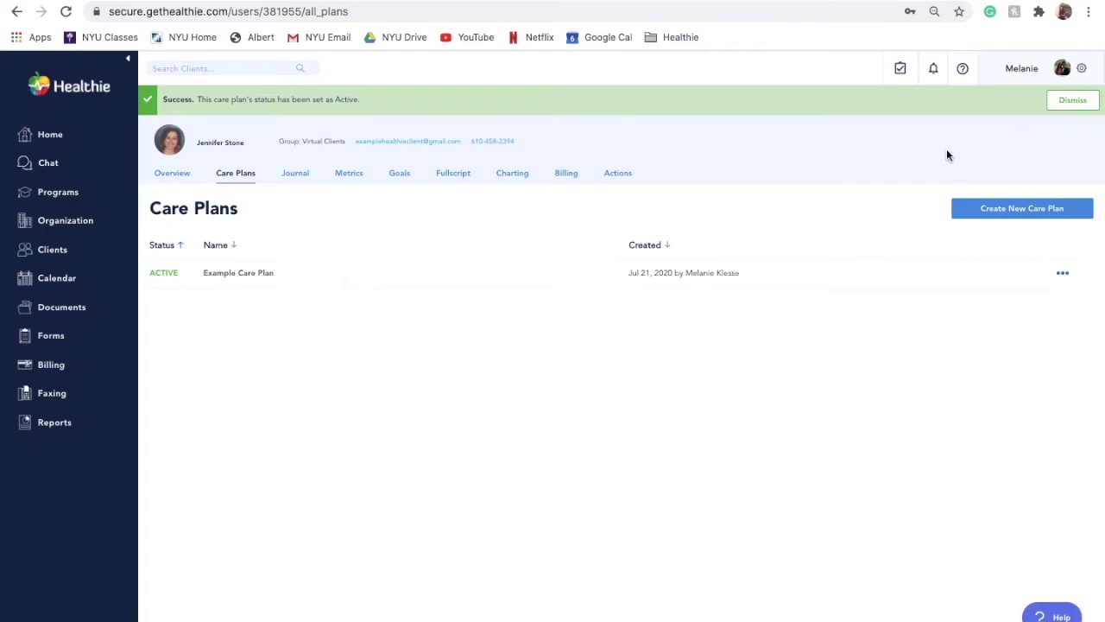
# Step: Switch Example Care Plan back to Inactive and confirm the change
pyautogui.click(1074, 105)
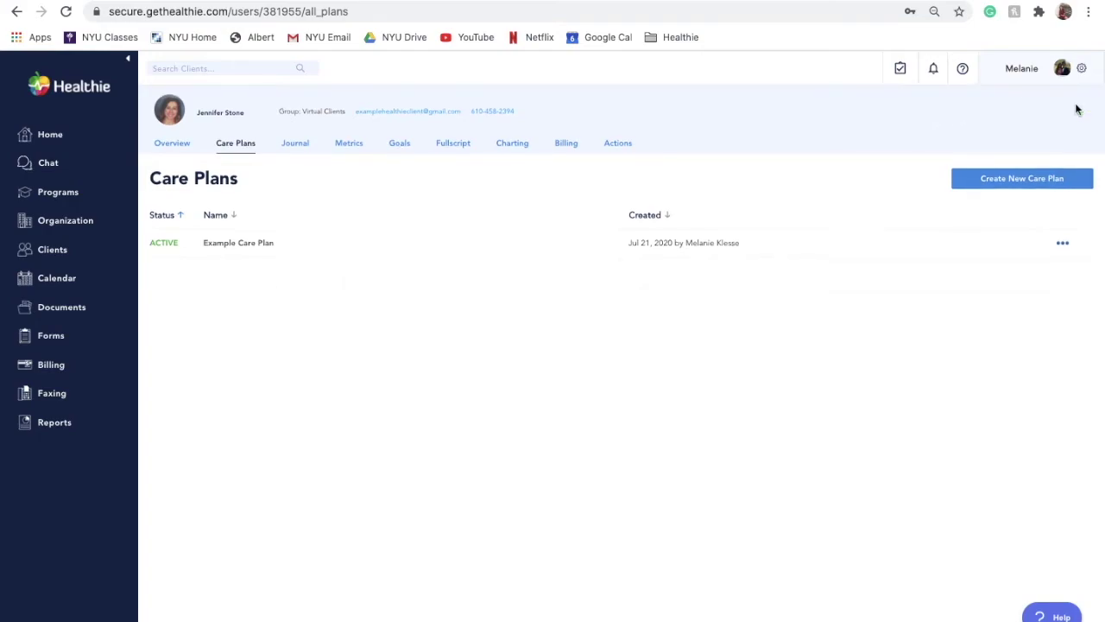
pyautogui.click(1065, 245)
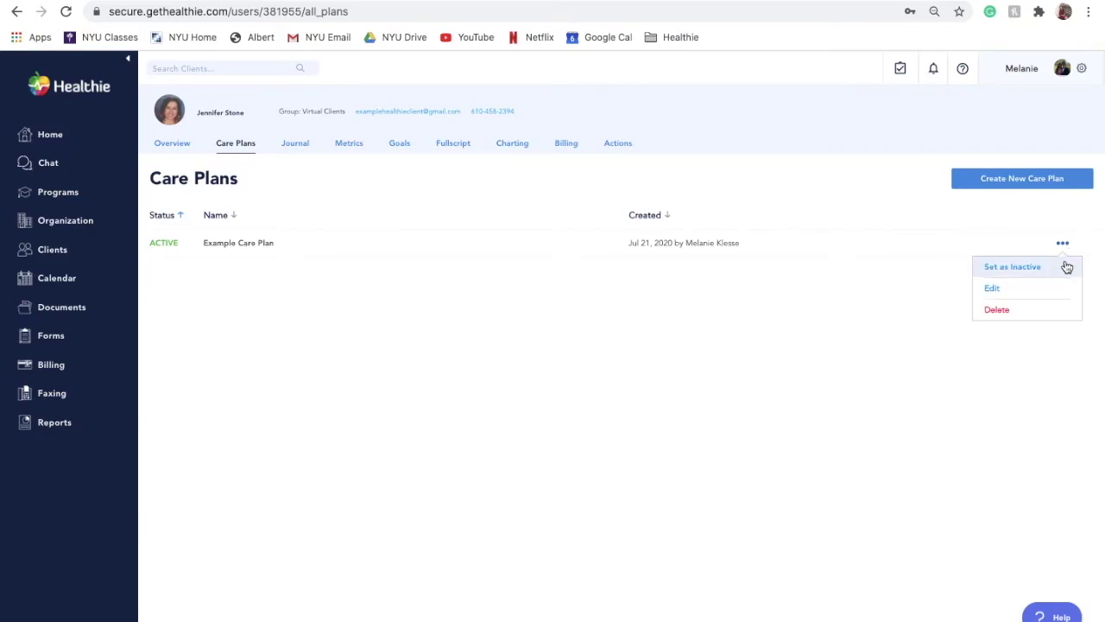
pyautogui.click(1067, 268)
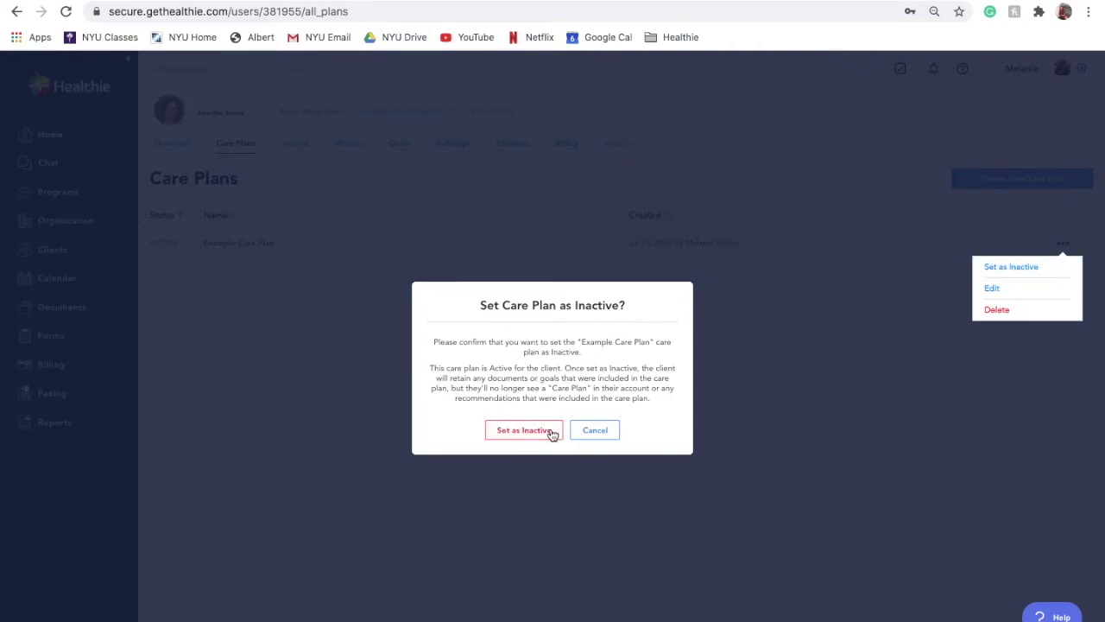
pyautogui.click(524, 430)
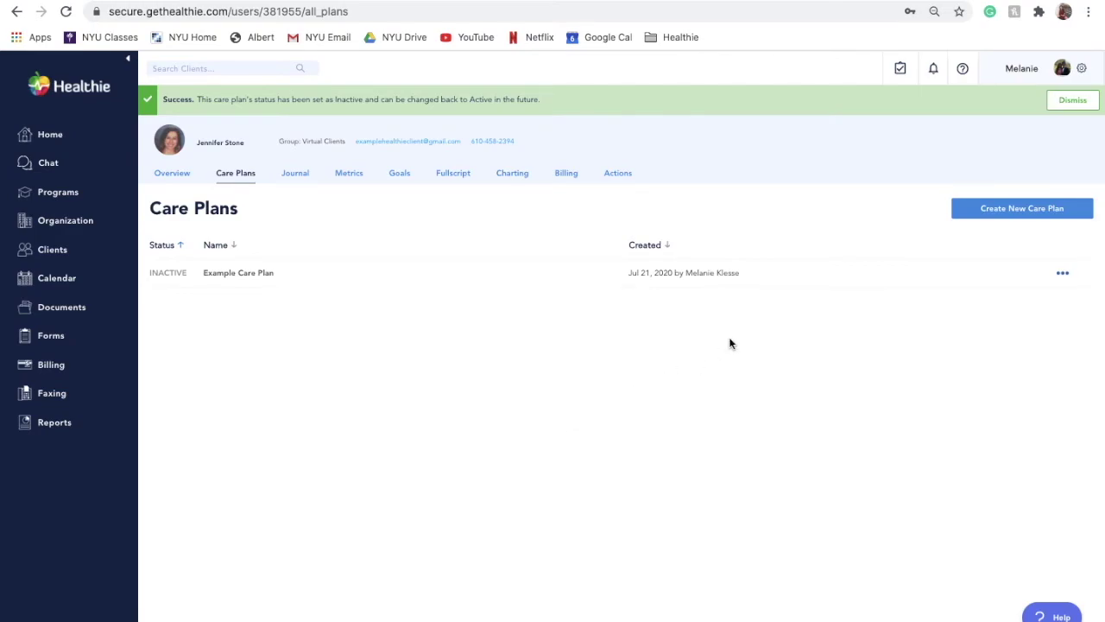
# Step: Choose Set as Active from the Example Care Plan row's ••• menu
pyautogui.click(1067, 276)
pyautogui.click(1063, 295)
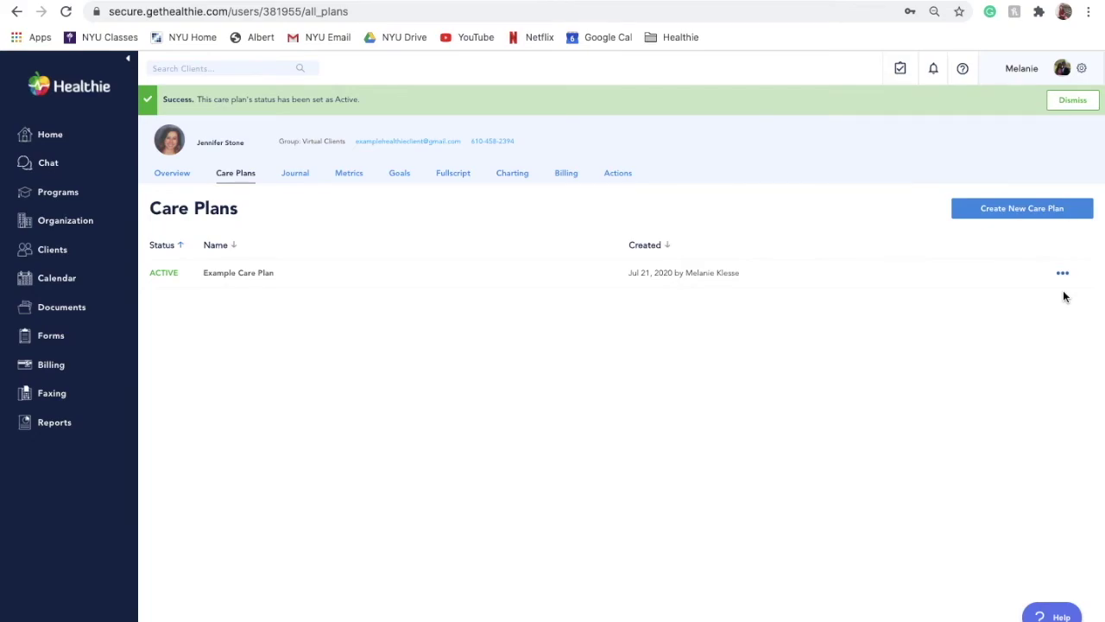
# Step: Open the Example Care Plan's edit form from its ••• menu and save it with Update Care Plan
pyautogui.click(1063, 274)
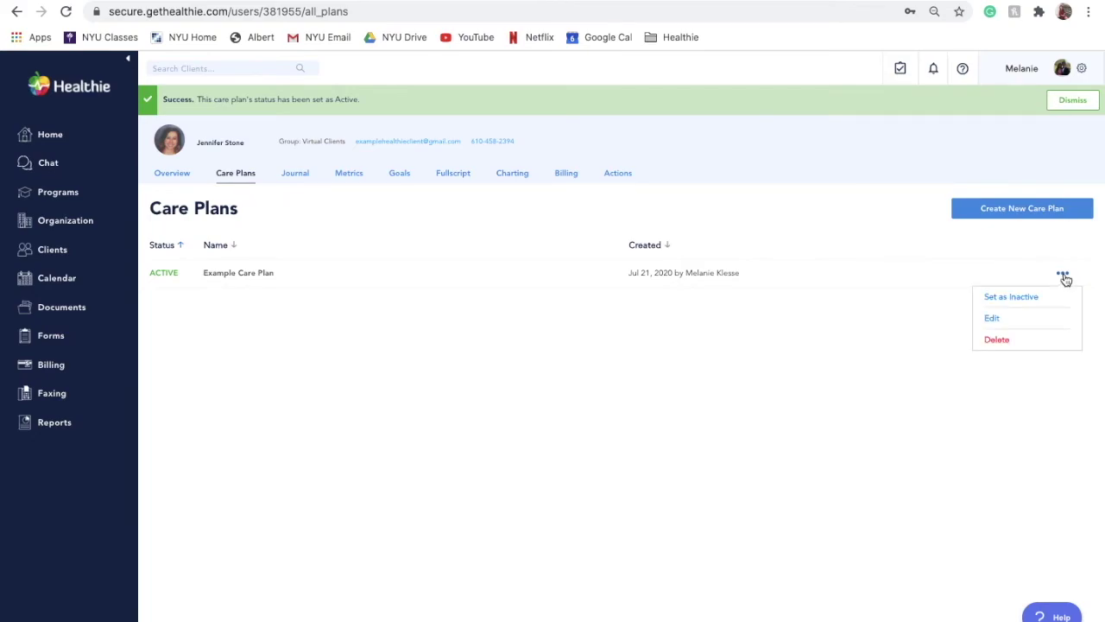
pyautogui.click(1065, 320)
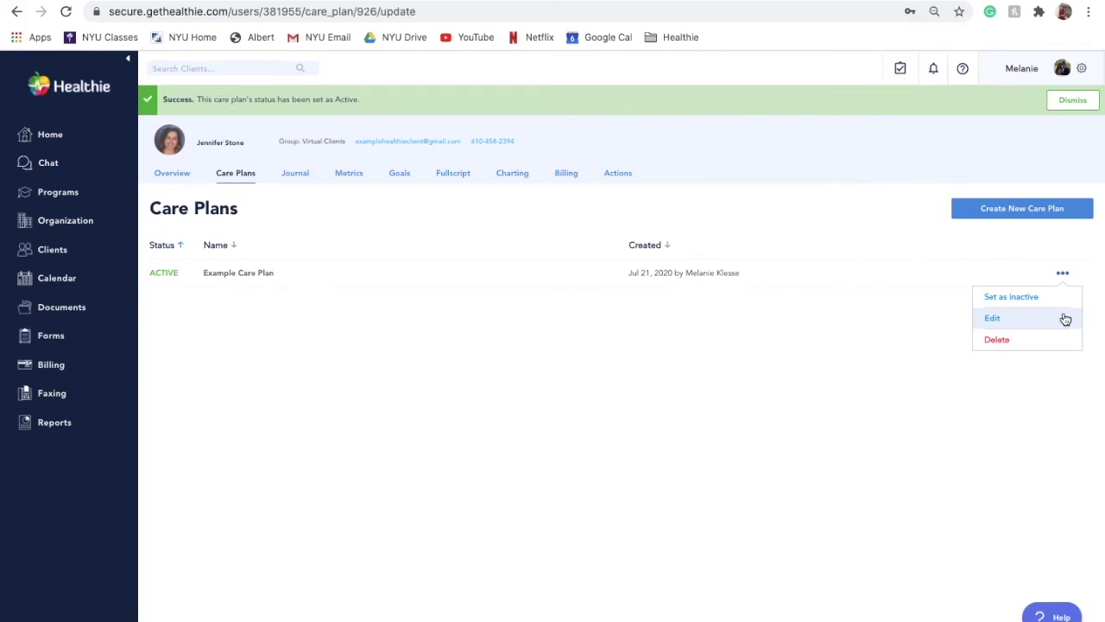
pyautogui.scroll(-3, 822, 399)
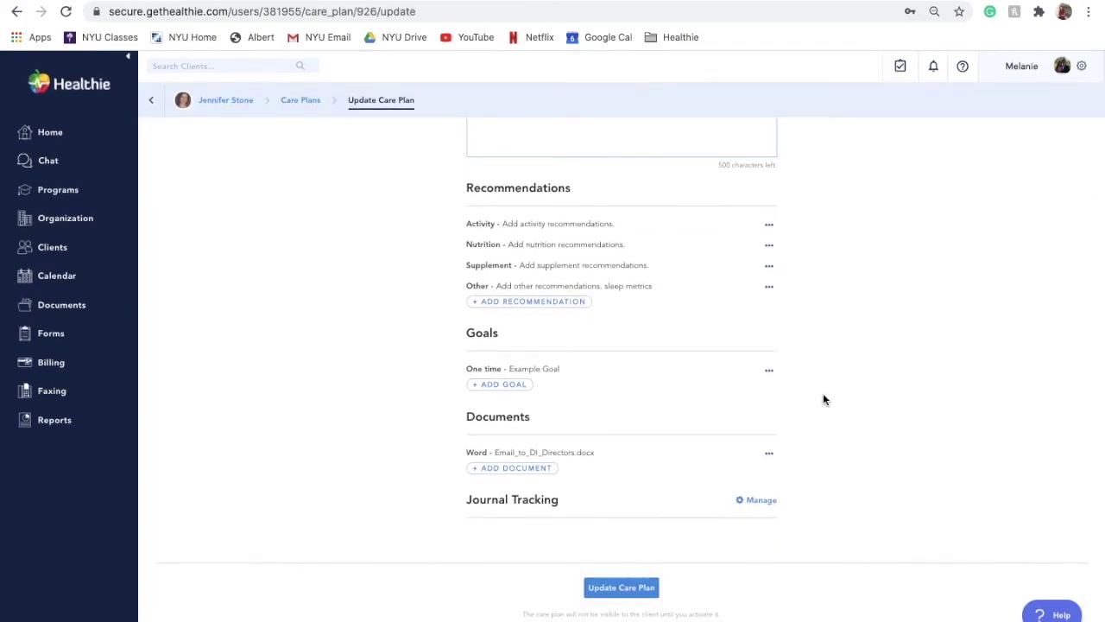
pyautogui.click(629, 591)
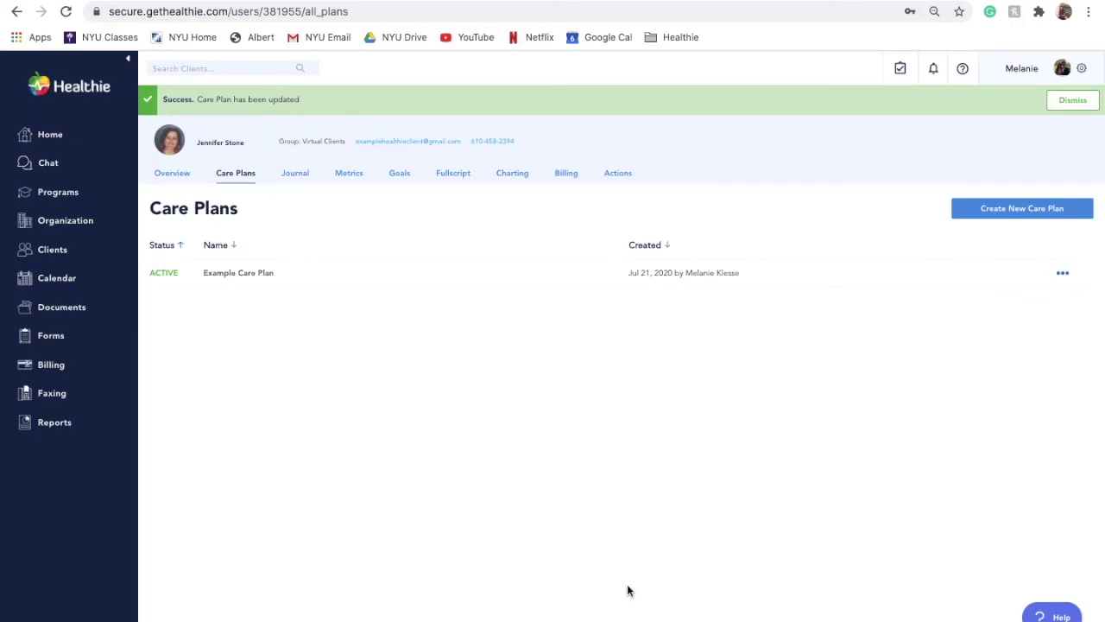
# Step: Bring up the delete confirmation for the Example Care Plan from its ••• menu
pyautogui.click(1062, 274)
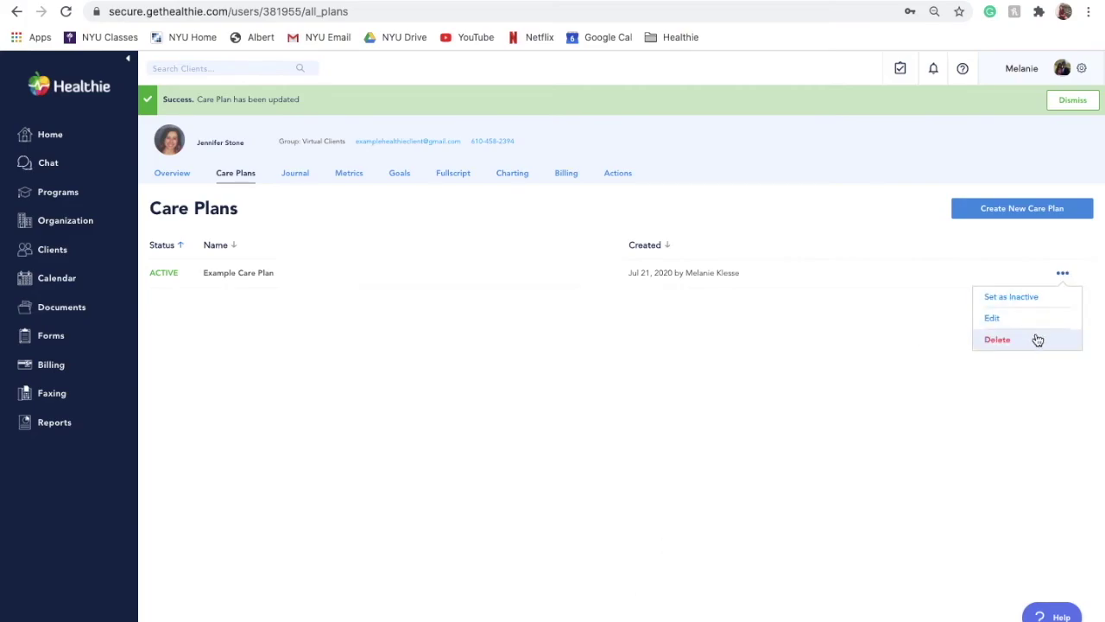
pyautogui.click(1038, 340)
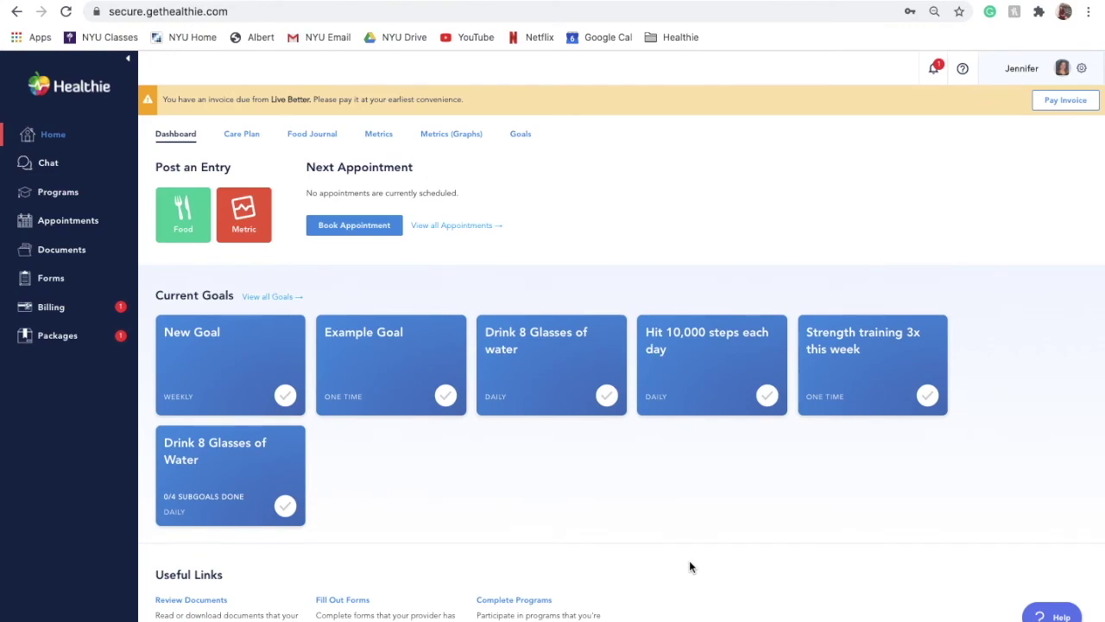
# Step: View the portal's Care Plan with its Nutrition, Supplement, Goals and Documents sections
pyautogui.click(242, 138)
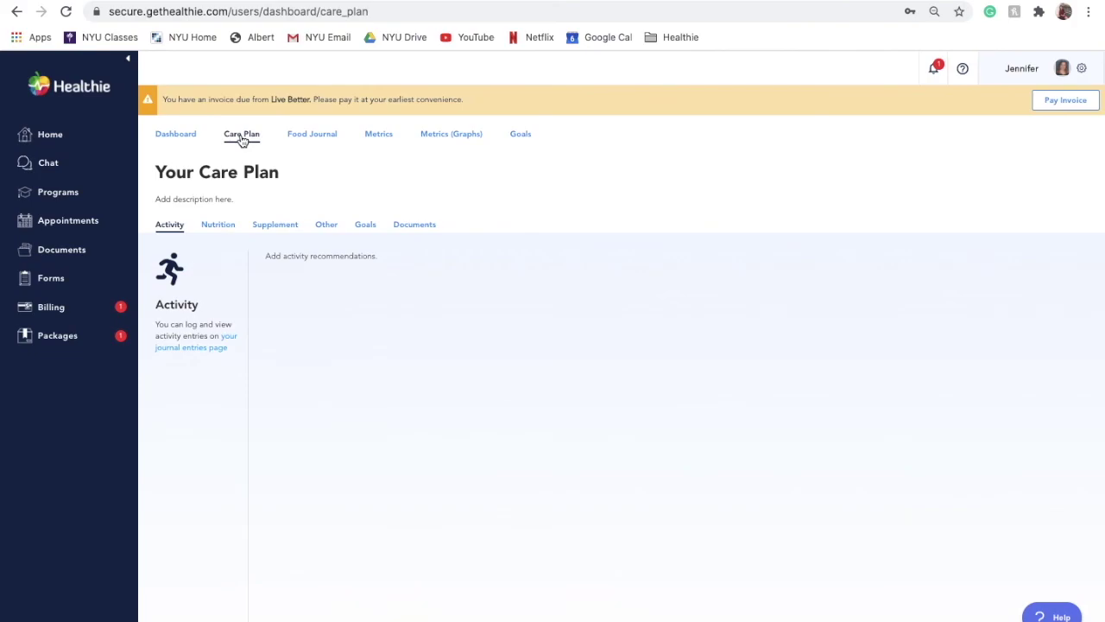
pyautogui.click(222, 228)
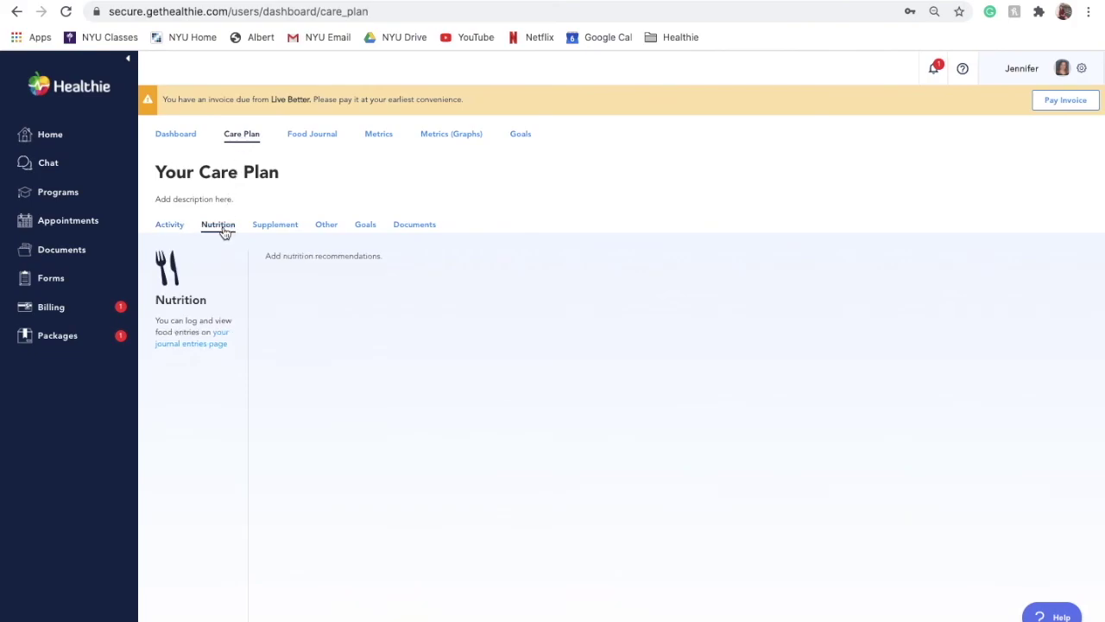
pyautogui.click(276, 229)
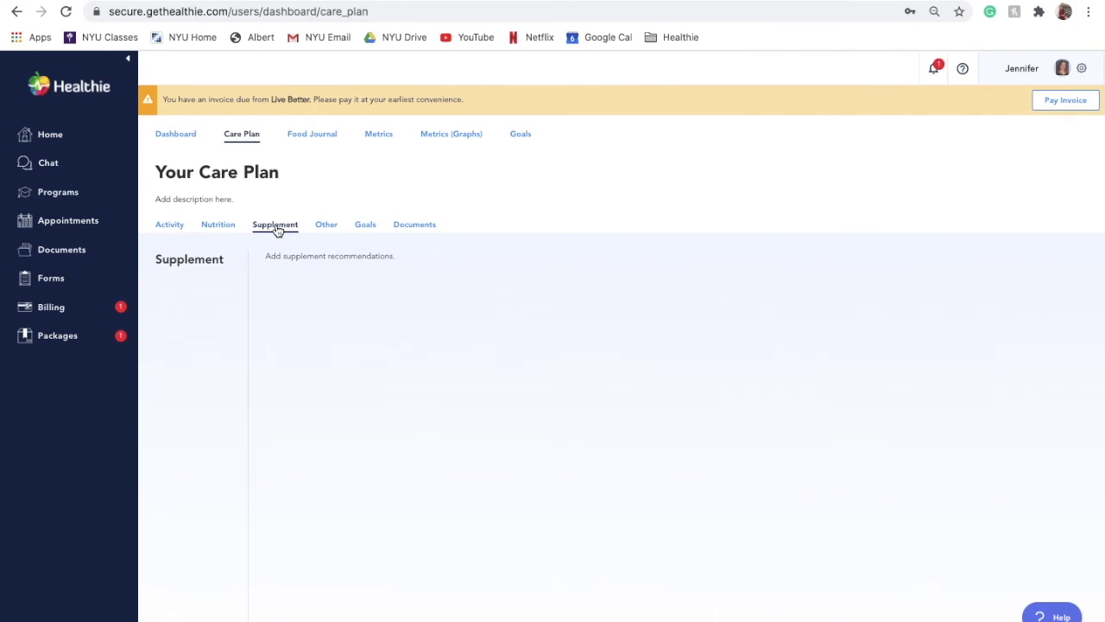
pyautogui.click(365, 226)
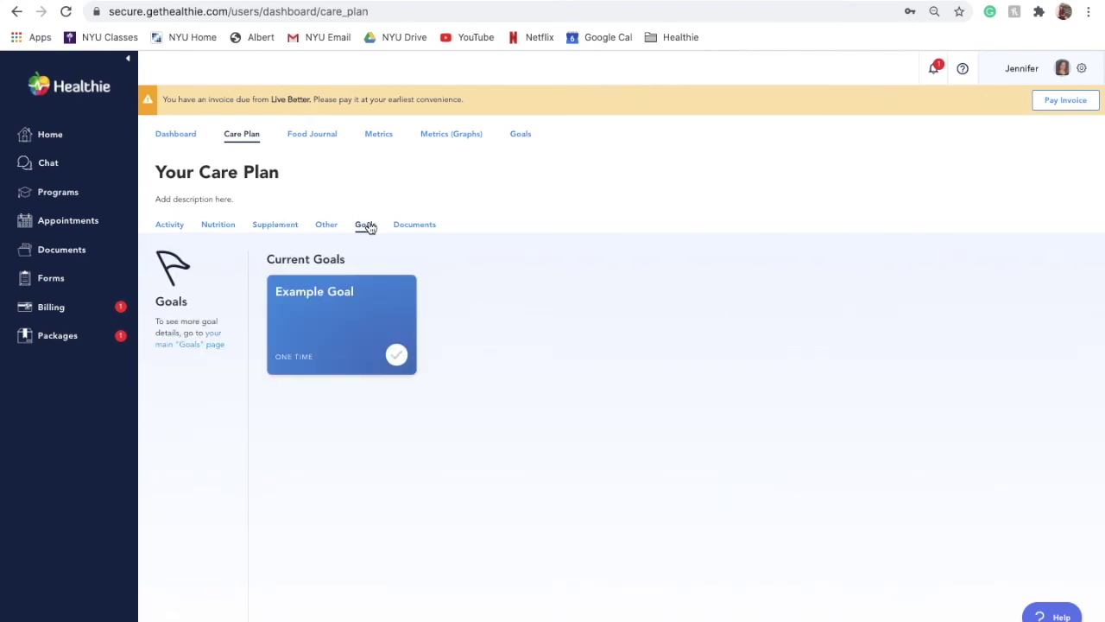
pyautogui.click(415, 228)
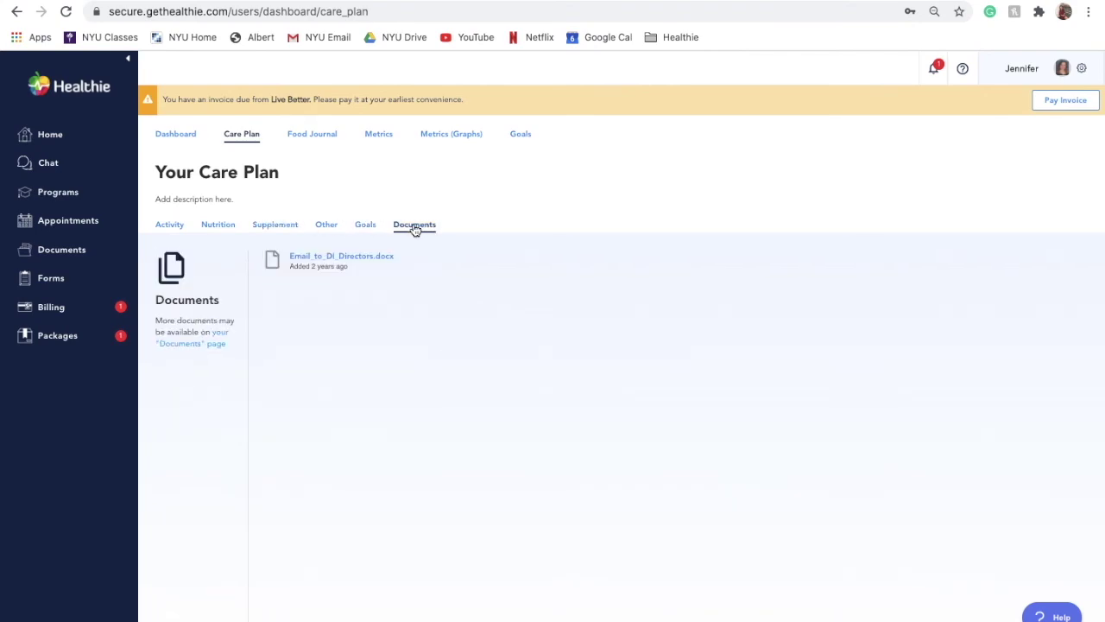
# Step: Revisit Goals, then return to Documents showing Email_to_DI_Directors.docx
pyautogui.click(362, 225)
pyautogui.moveTo(394, 363)
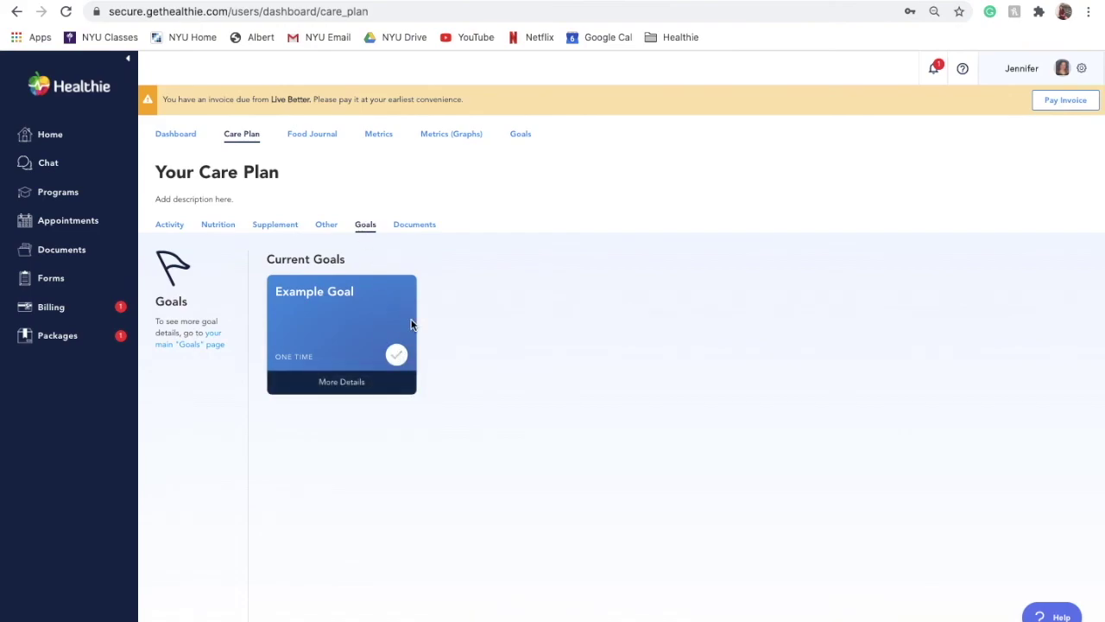
pyautogui.click(397, 355)
pyautogui.click(414, 226)
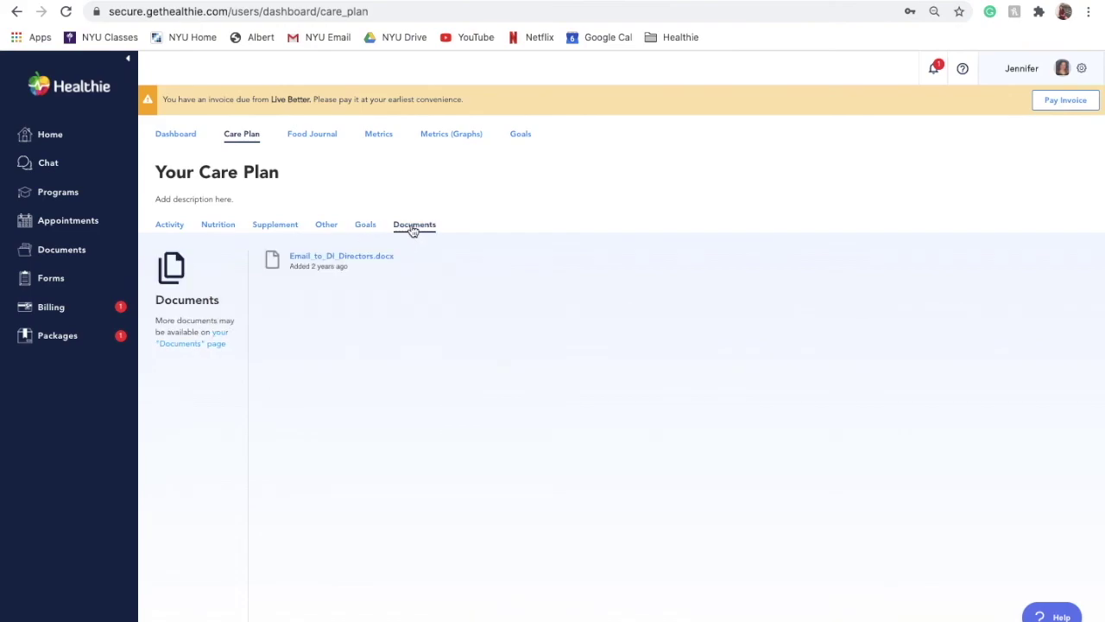